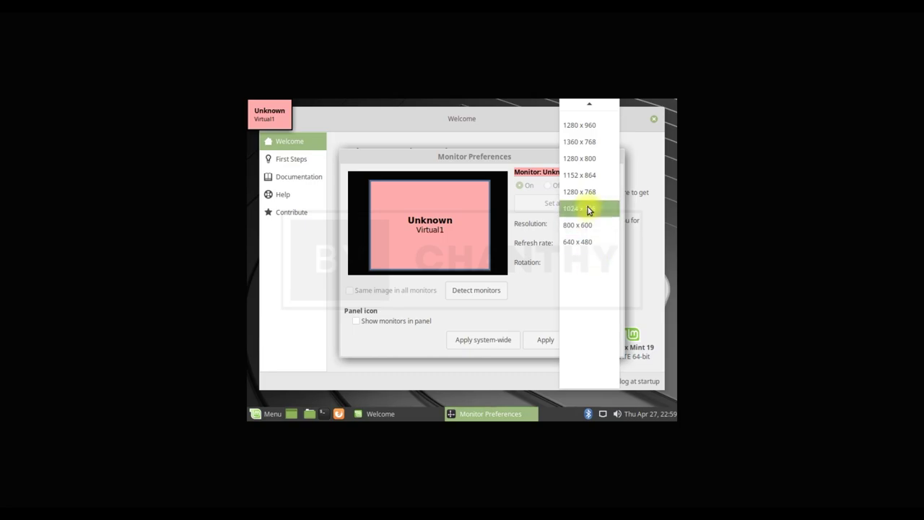
- Switch the display to a 1280 resolution, apply it, and keep the new configuration
click(588, 190)
click(556, 337)
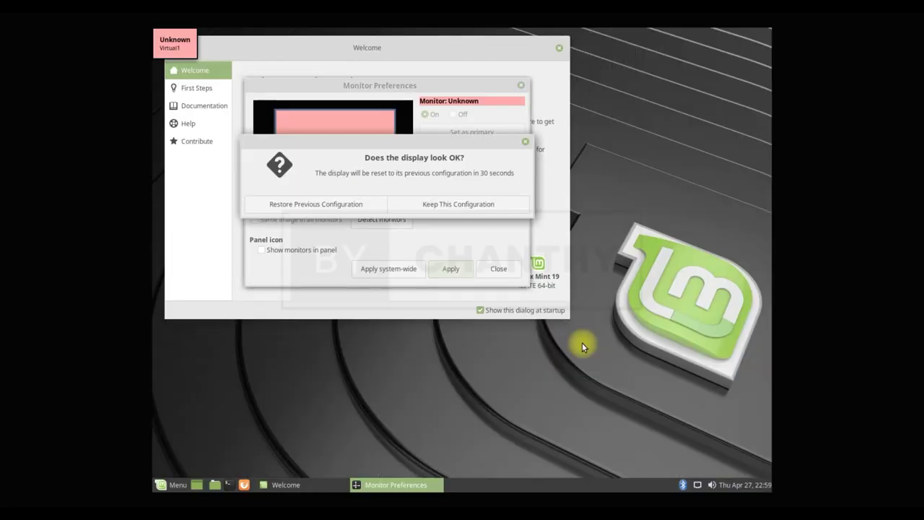
click(487, 205)
click(498, 268)
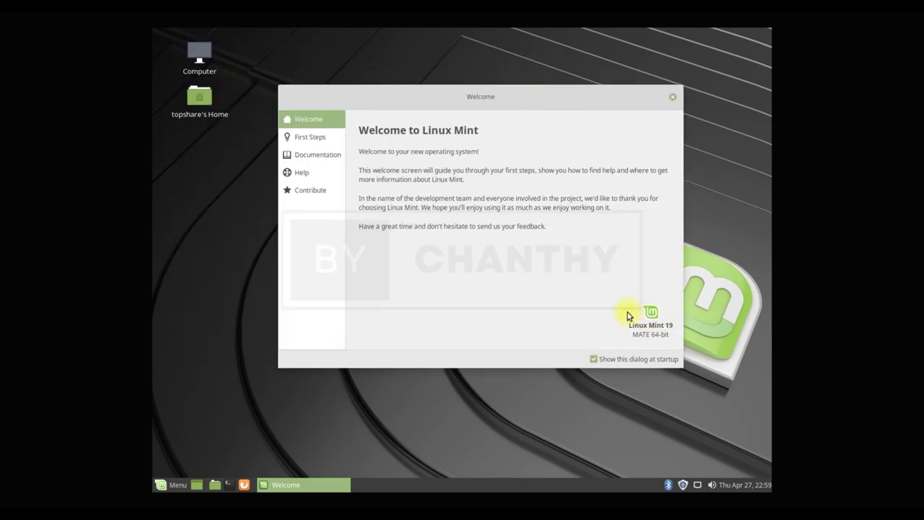
- Browse the Welcome screen's First Steps, Documentation, Help and Contribute pages, then close it
click(317, 137)
drag(681, 189, 697, 300)
click(318, 154)
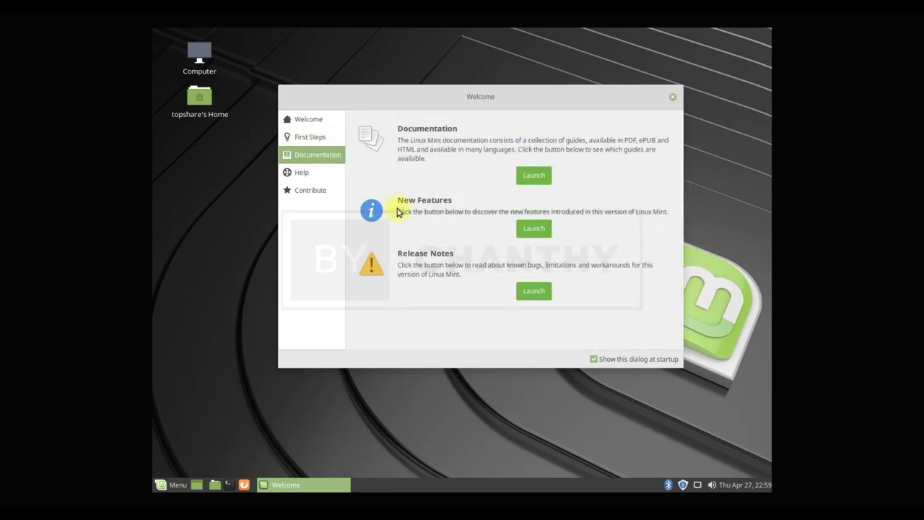
click(299, 174)
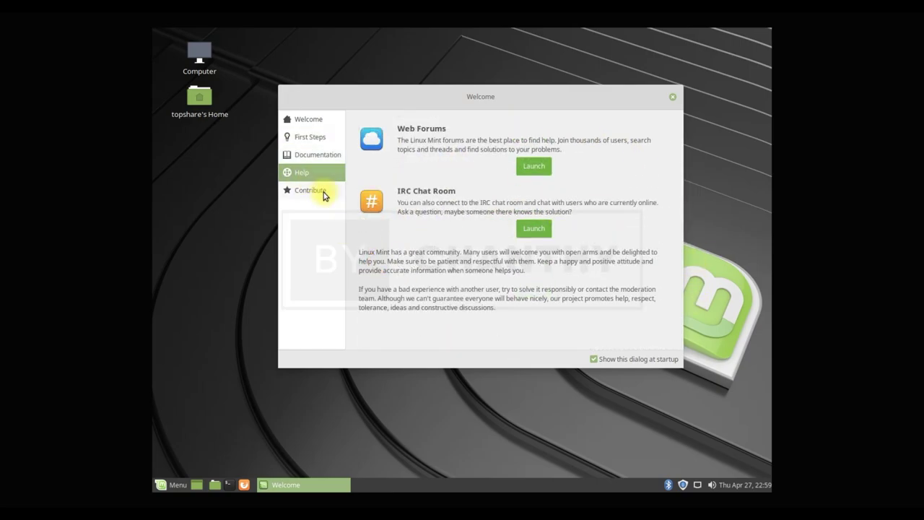
click(317, 190)
click(673, 99)
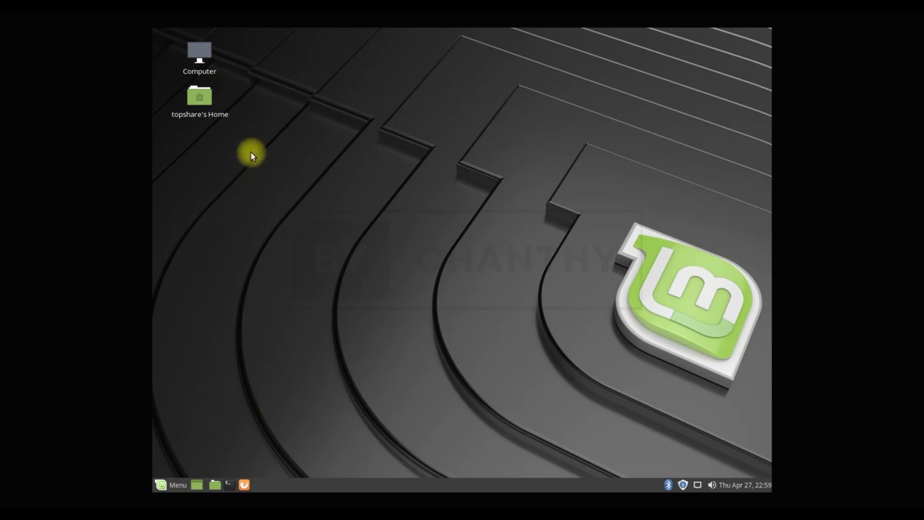
- Open Computer in Caja and view the About Caja version information
double_click(205, 55)
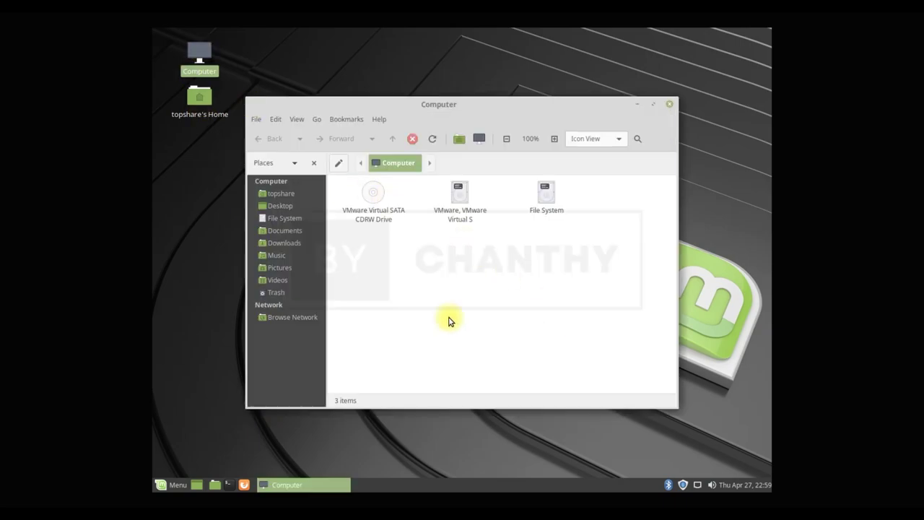
click(380, 119)
click(390, 150)
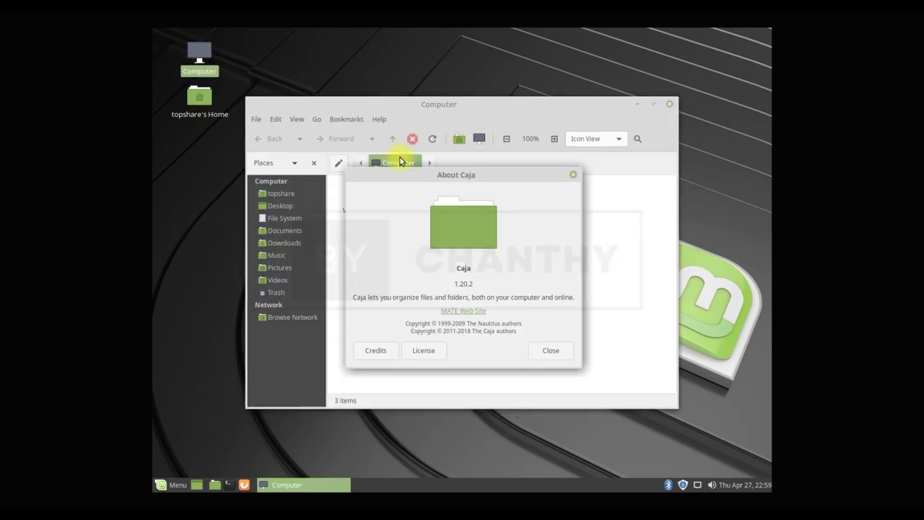
click(550, 350)
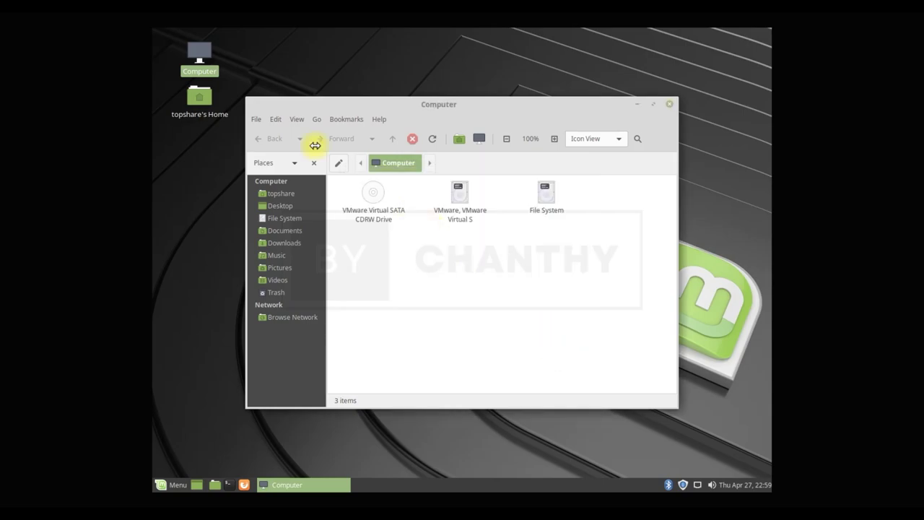
- Browse Desktop, home, File System, Documents, Downloads, Music, Pictures and Trash, then close Caja and start Firefox
click(281, 205)
click(281, 194)
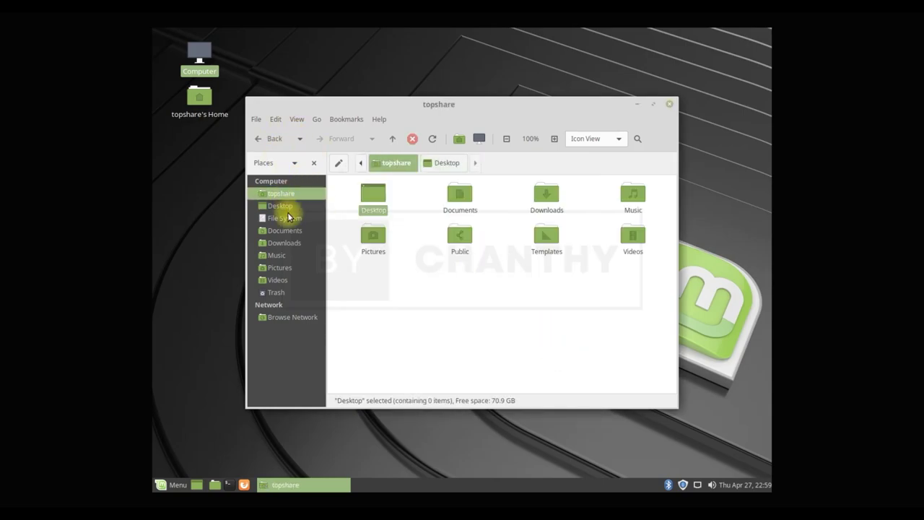
click(285, 218)
click(290, 232)
click(292, 243)
click(292, 255)
click(294, 268)
click(294, 293)
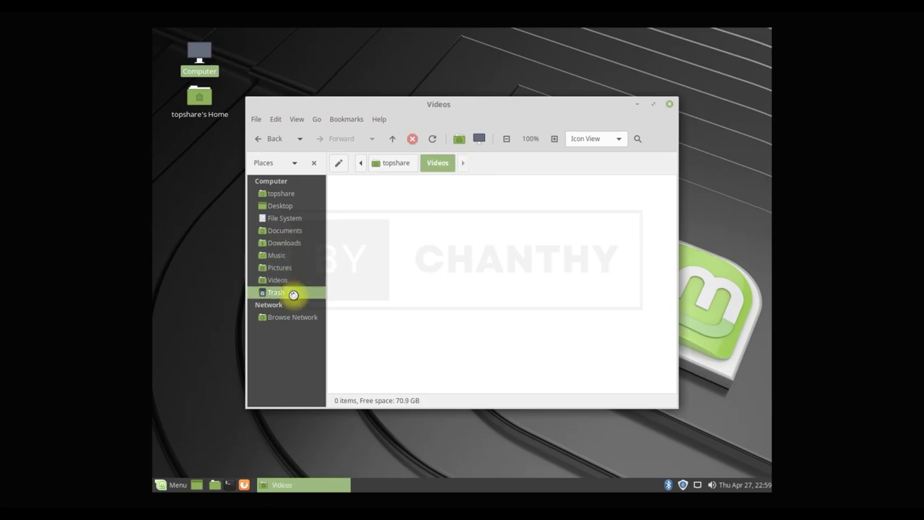
click(670, 104)
click(244, 486)
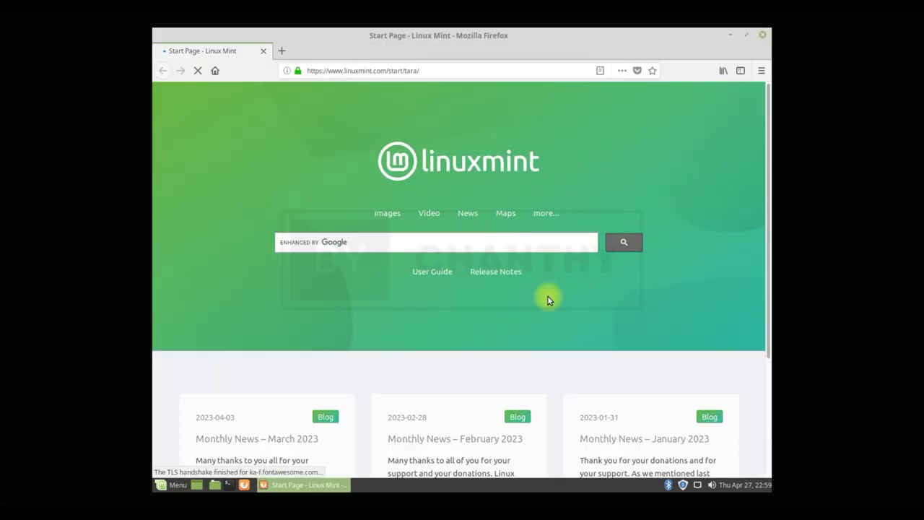
- Show Firefox's Help options from the main menu, then start VMware's New Virtual Machine wizard
click(760, 70)
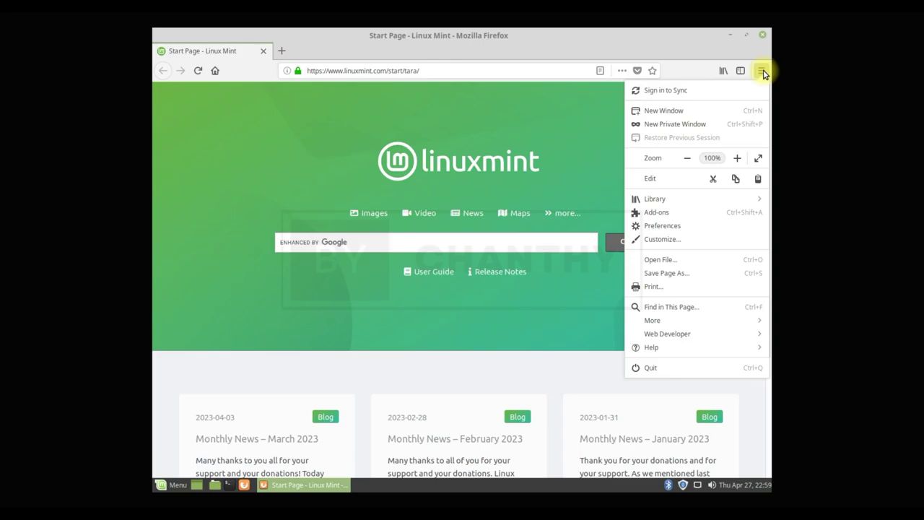
click(690, 350)
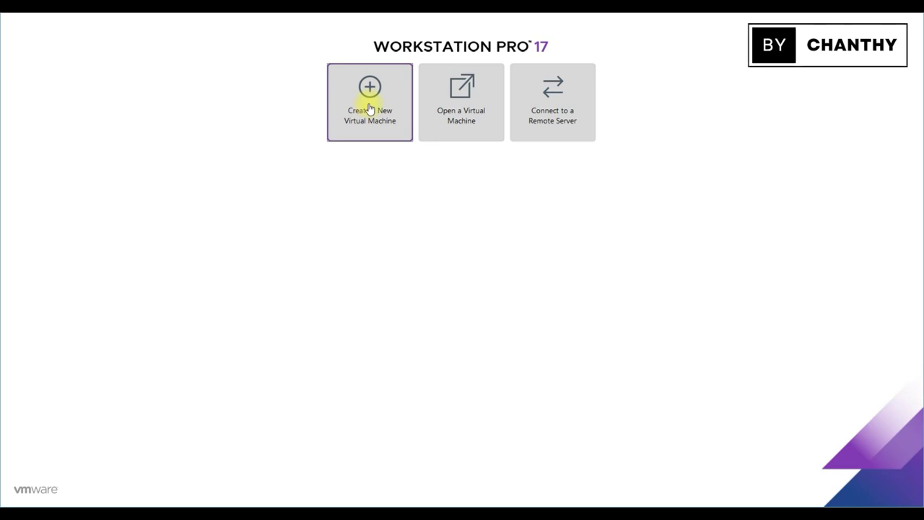
click(370, 108)
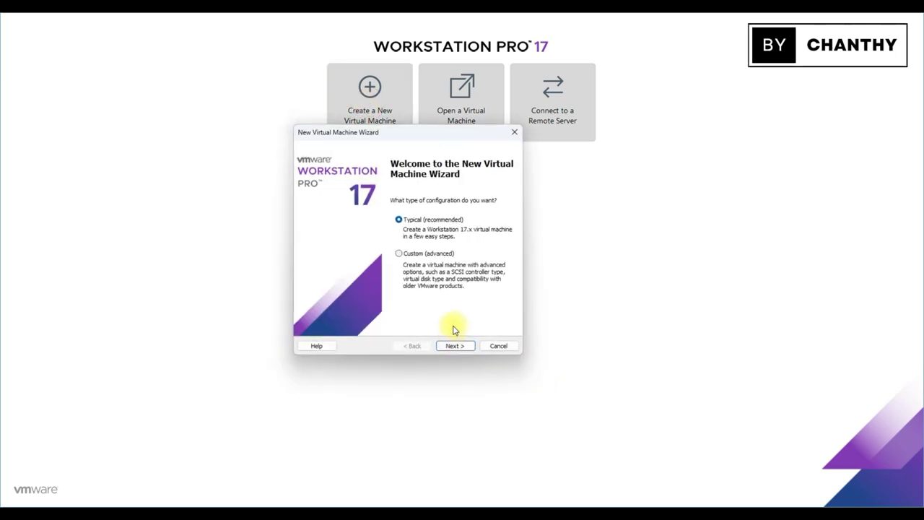
- Choose the Typical configuration and select the LinuxMint-19 ISO as the installer disc image
click(453, 346)
click(321, 245)
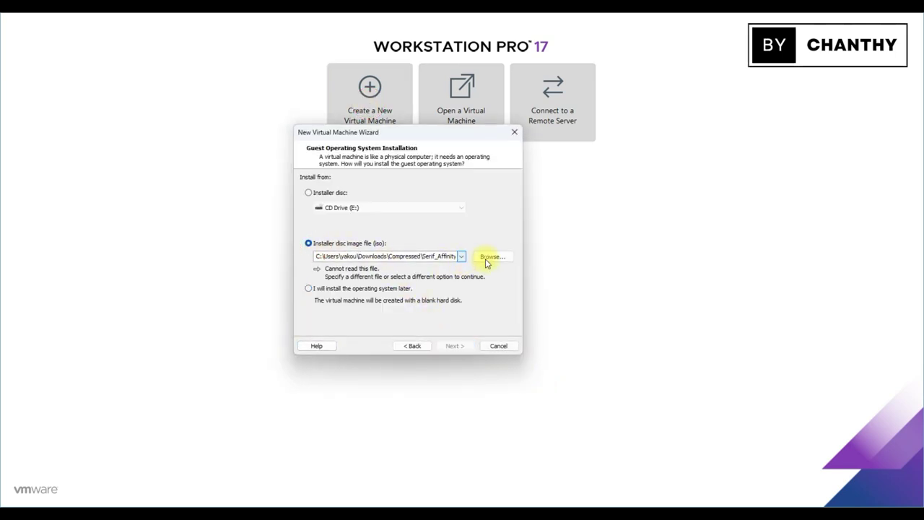
click(488, 257)
click(422, 313)
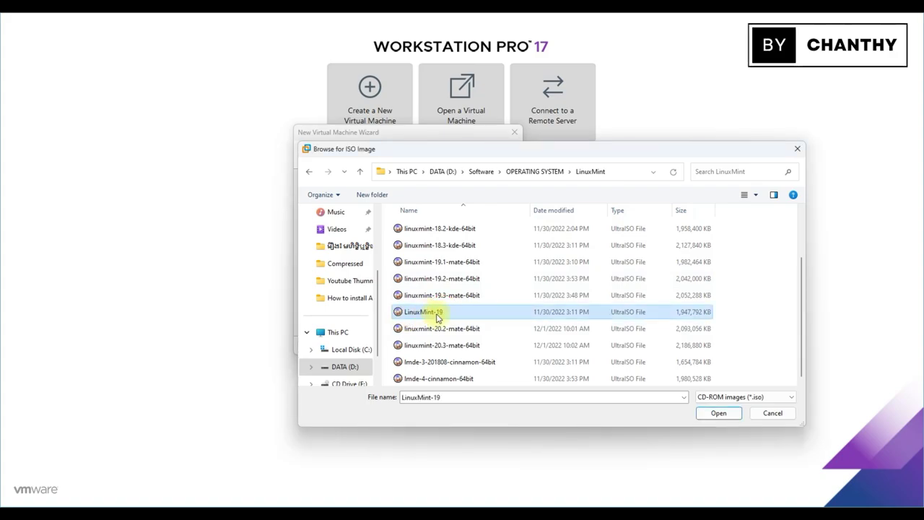
click(718, 413)
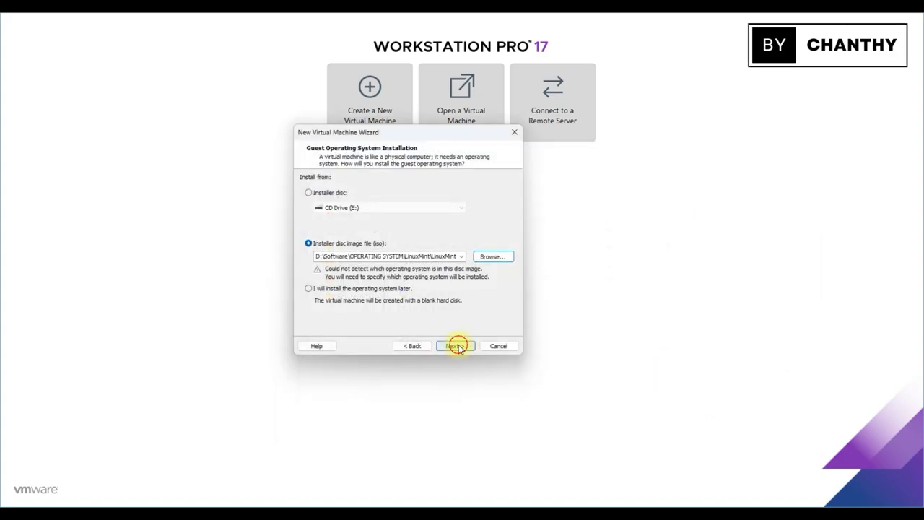
click(456, 346)
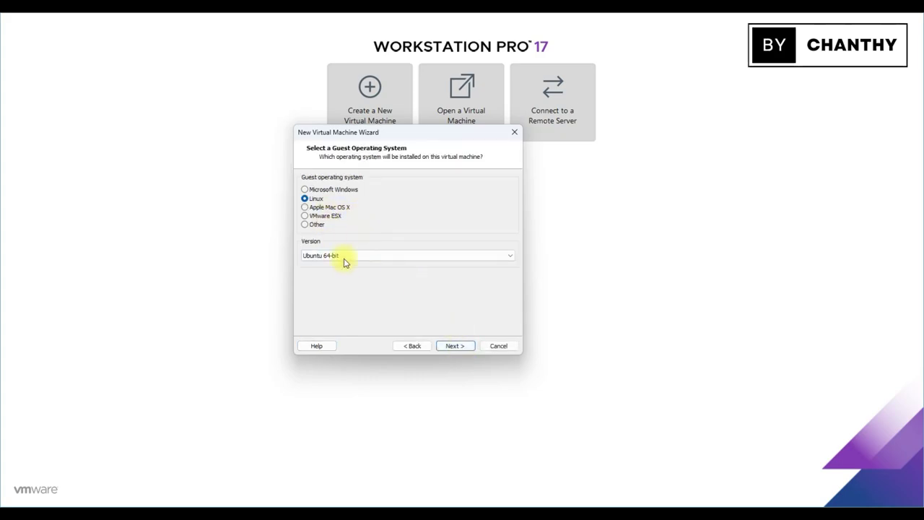
- Set the guest to Linux Ubuntu 64-bit, name it LinuxMint-19, and give it an 80 GB disk
click(343, 263)
click(340, 373)
click(459, 349)
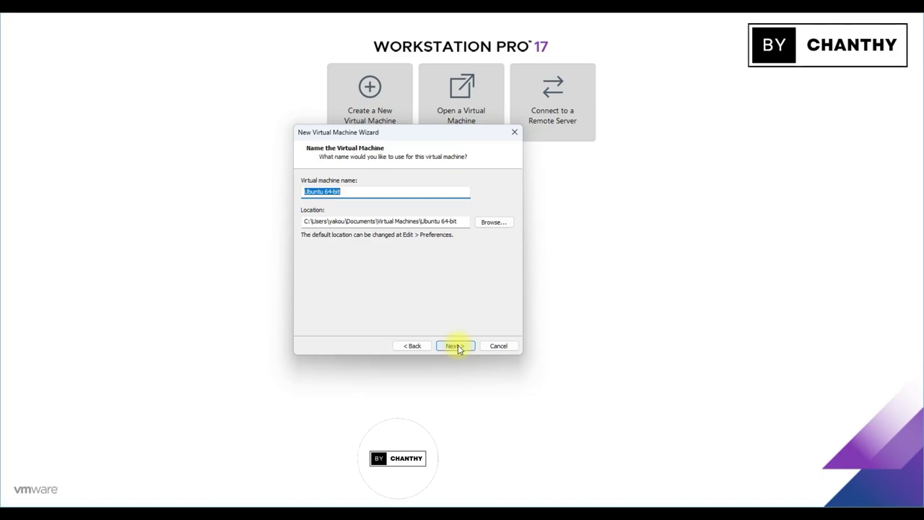
text(LinuxMint-19)
click(463, 347)
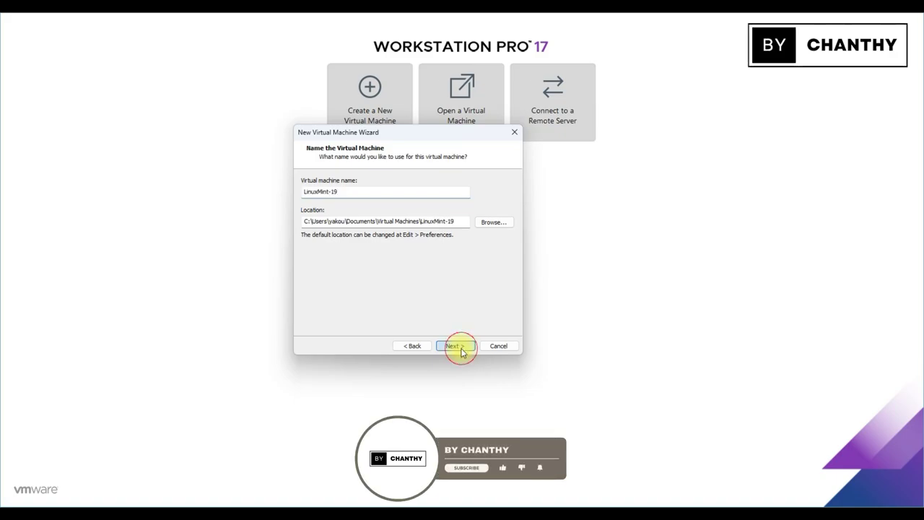
text(80)
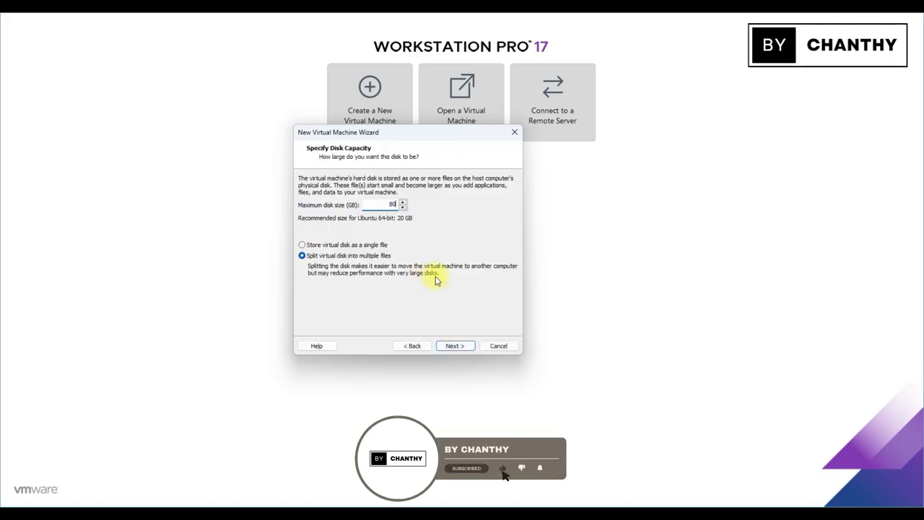
click(455, 346)
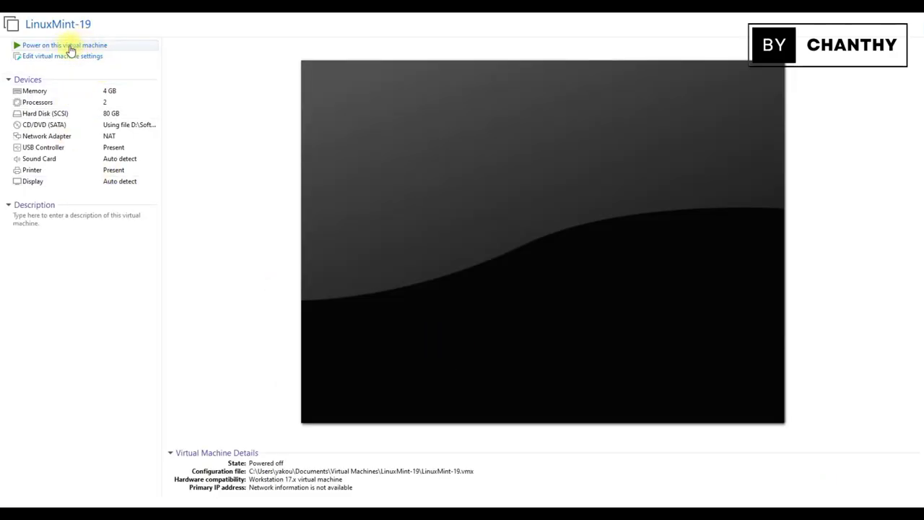
- Power on LinuxMint-19 and boot Start Linux Mint from the boot menu
click(70, 46)
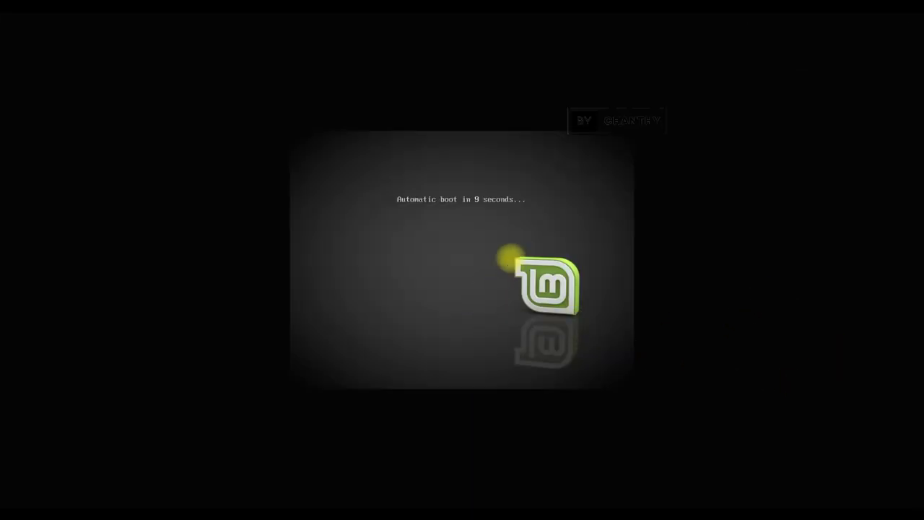
key(Escape)
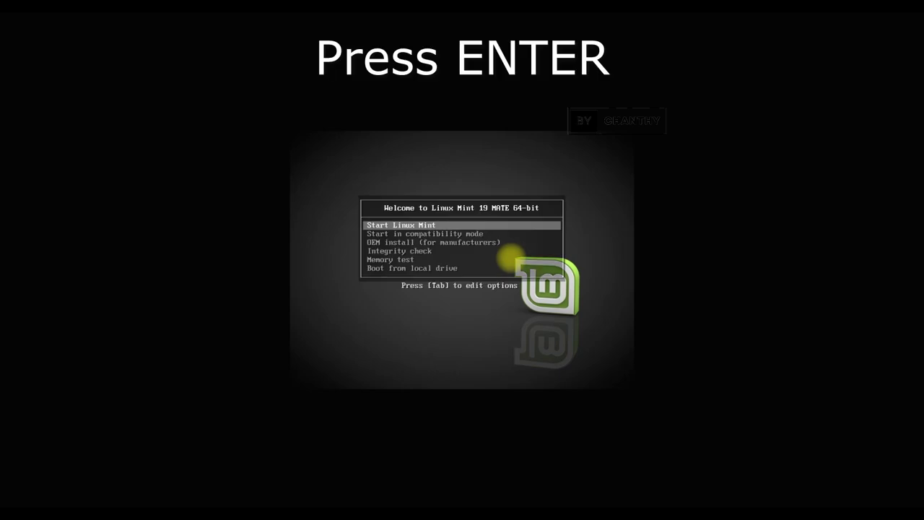
key(Return)
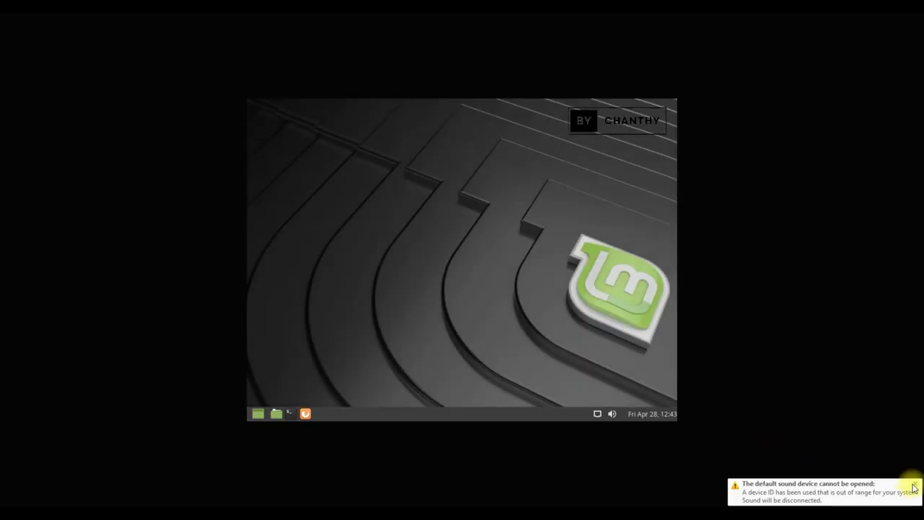
- Dismiss the sound-device warning and open Displays settings by searching 'dis' in the menu
click(914, 489)
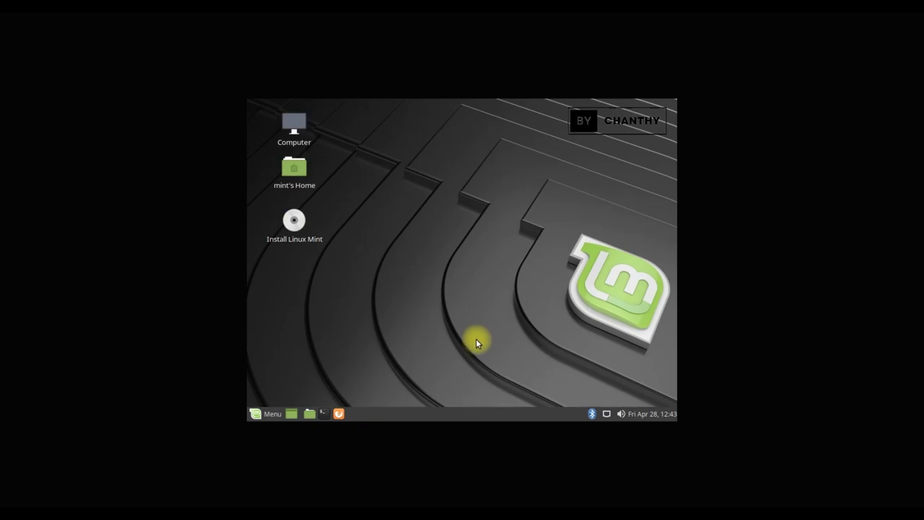
click(261, 415)
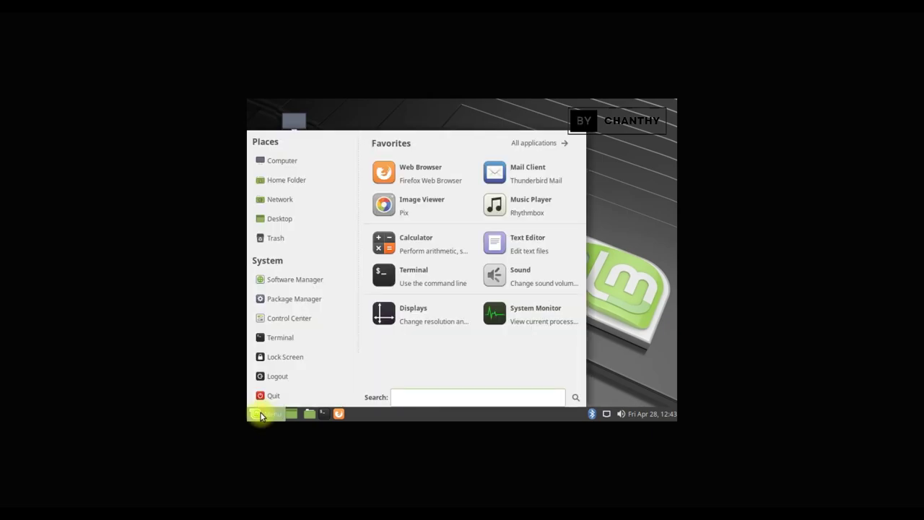
text(d)
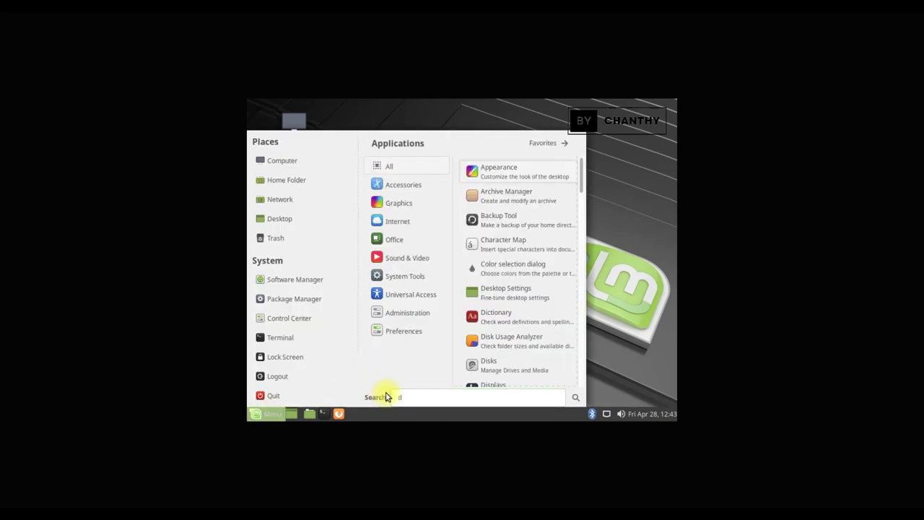
text(is)
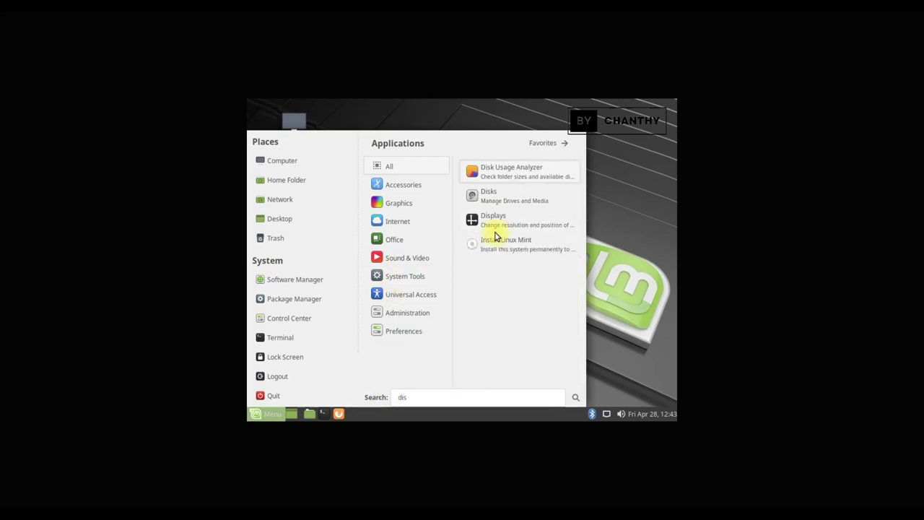
click(494, 229)
- Set the resolution to 1152 x 864, apply it, keep it, and close Monitor Preferences
click(598, 225)
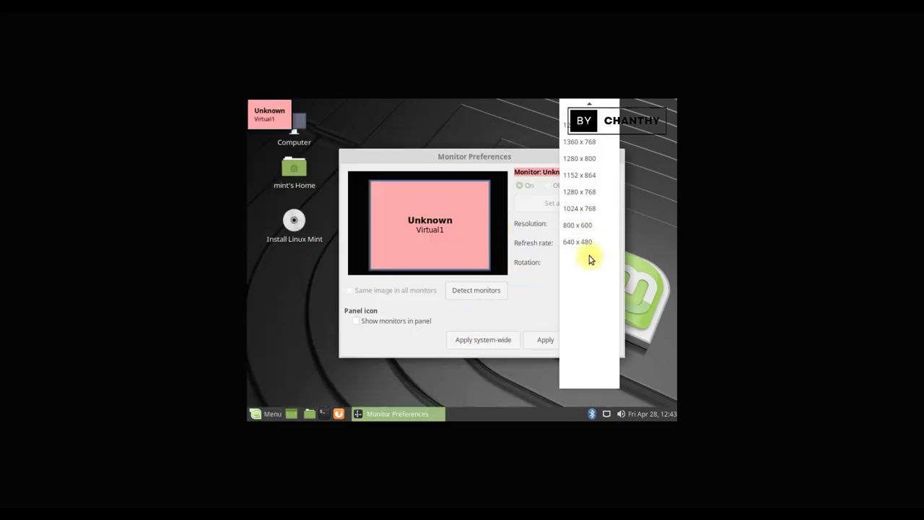
click(593, 177)
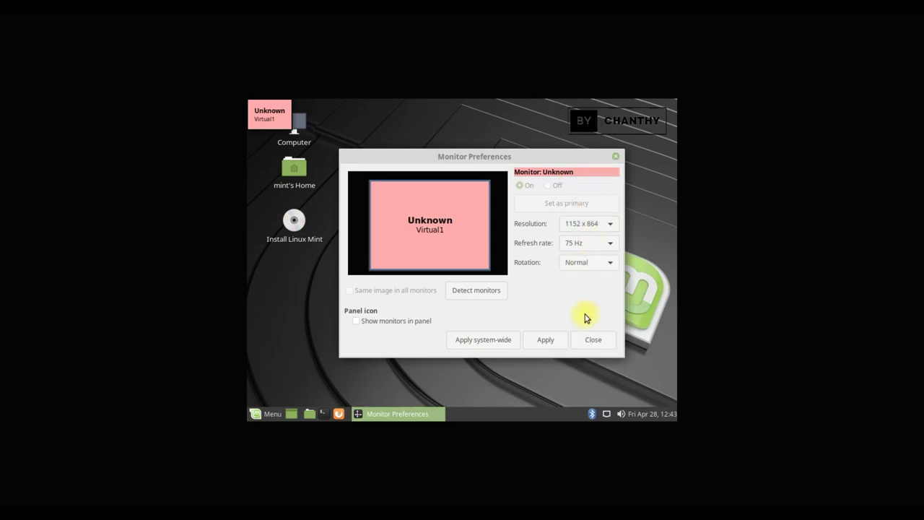
click(547, 340)
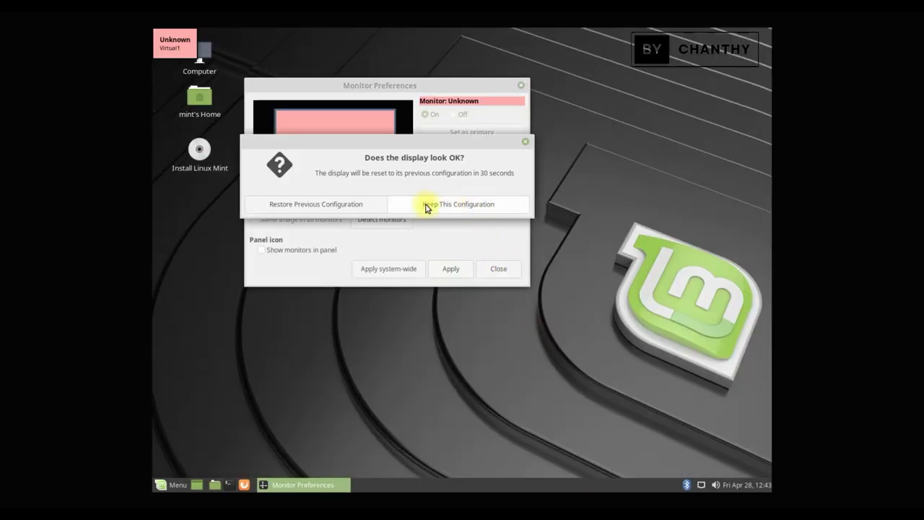
click(456, 204)
click(500, 270)
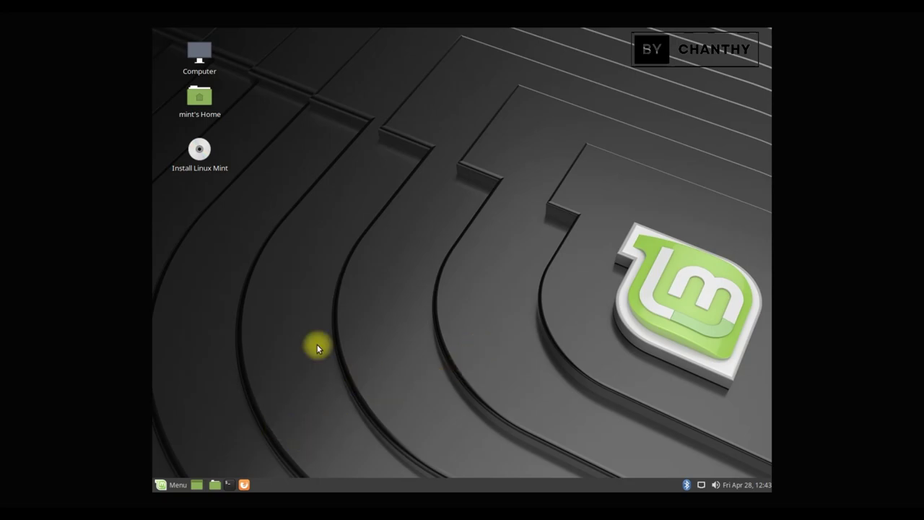
- Launch the installer and accept English, the English (US) keyboard, and no third-party software
right_click(201, 156)
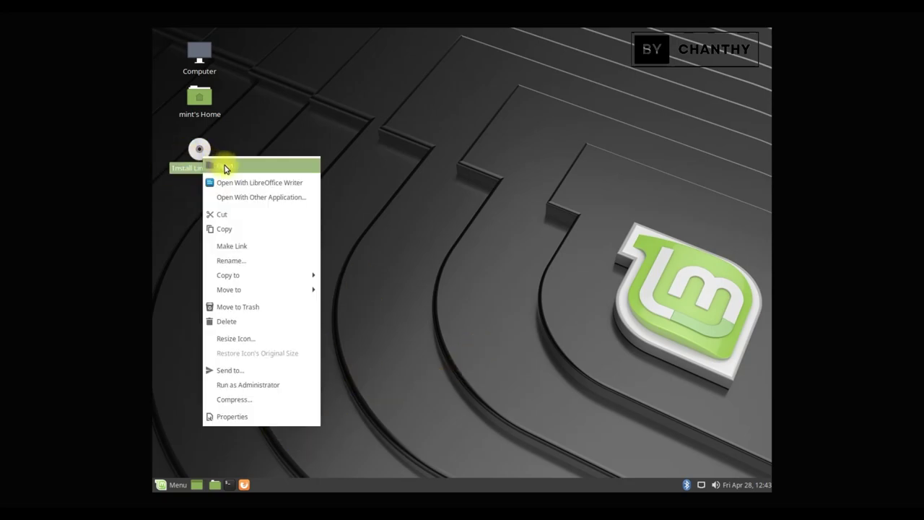
click(225, 167)
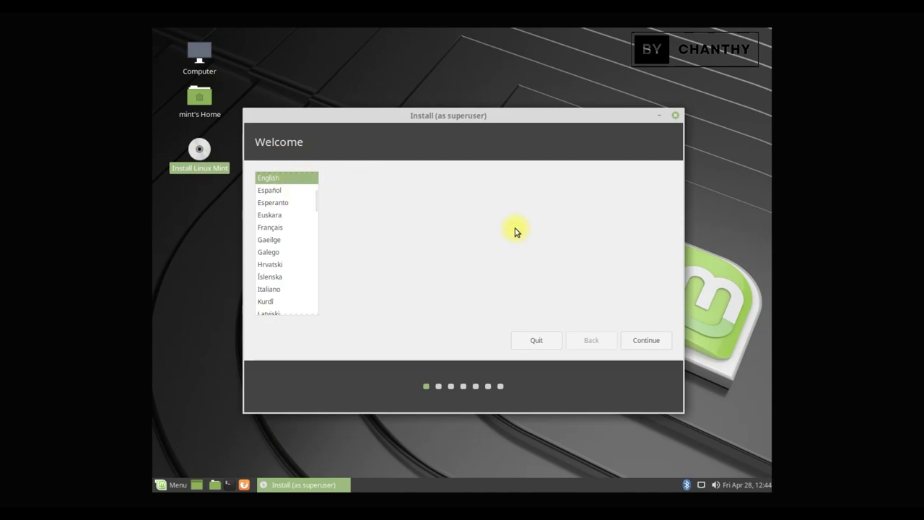
click(653, 350)
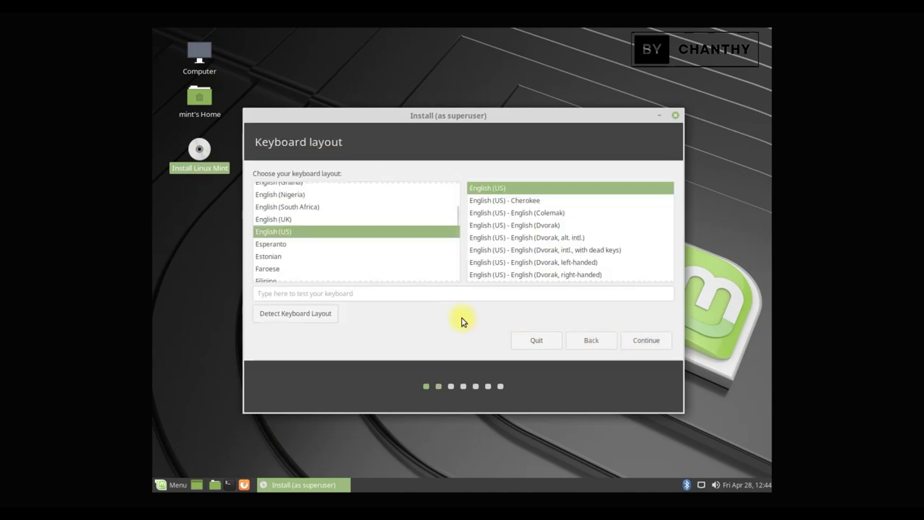
click(659, 346)
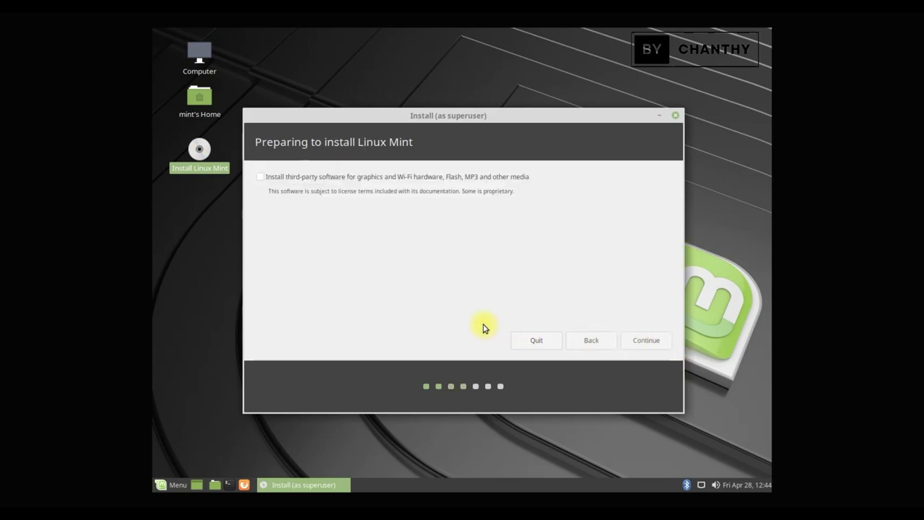
click(653, 343)
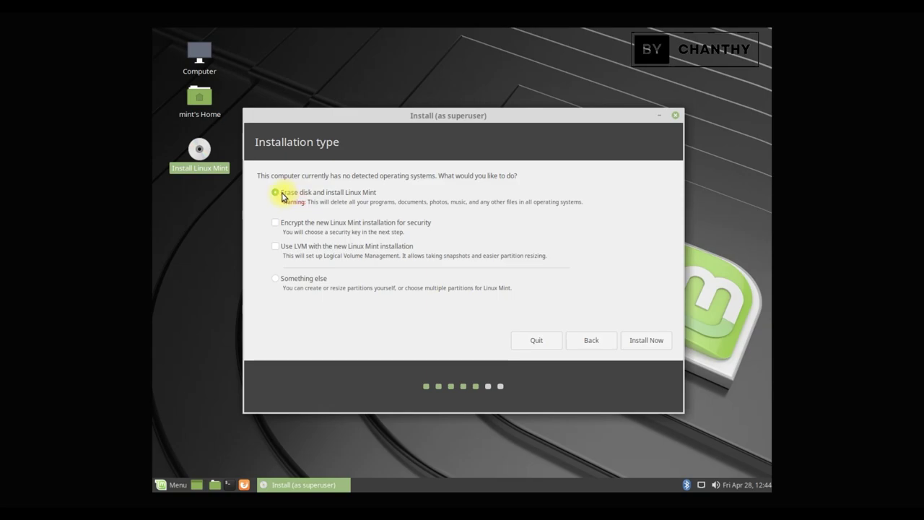
- Erase the whole disk, confirm the partition changes, and accept the Los Angeles time zone
drag(283, 203, 585, 207)
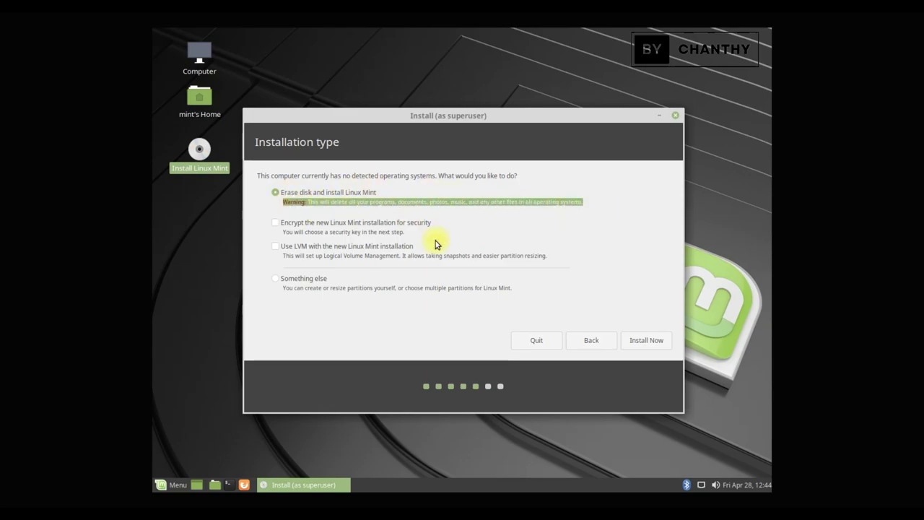
click(648, 342)
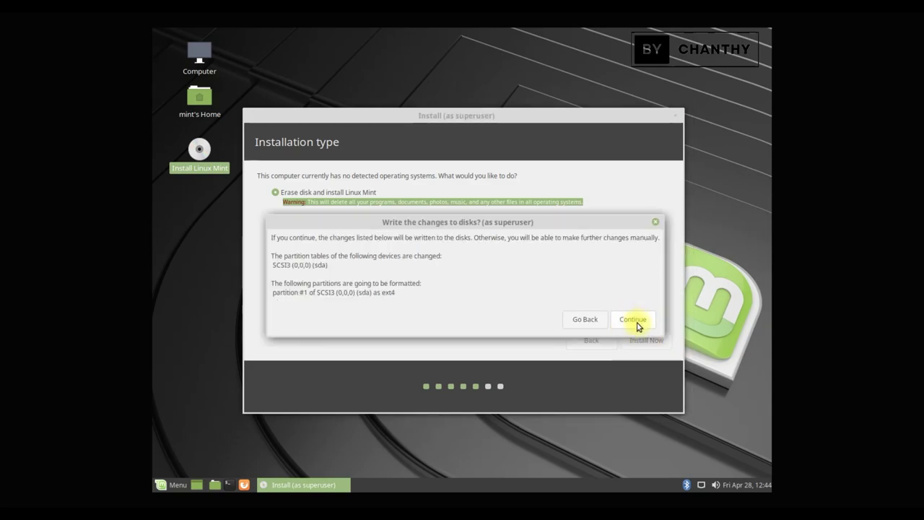
click(635, 321)
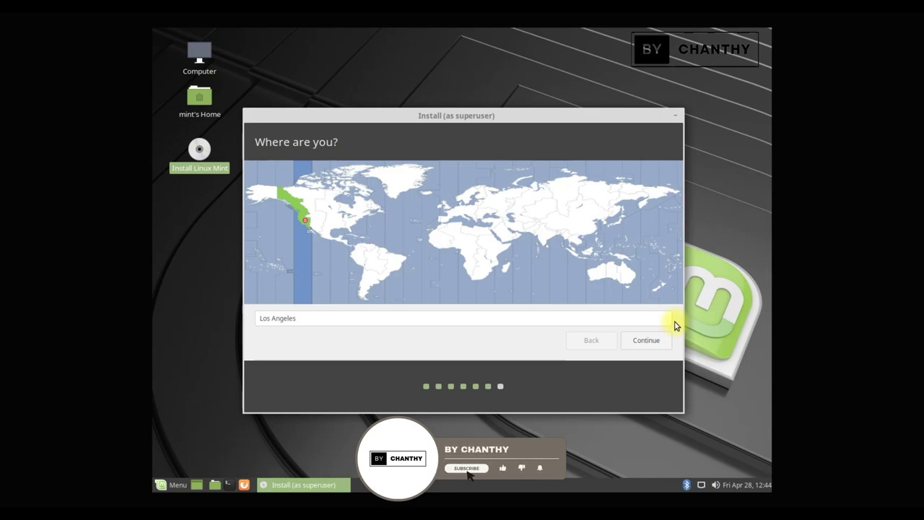
click(657, 347)
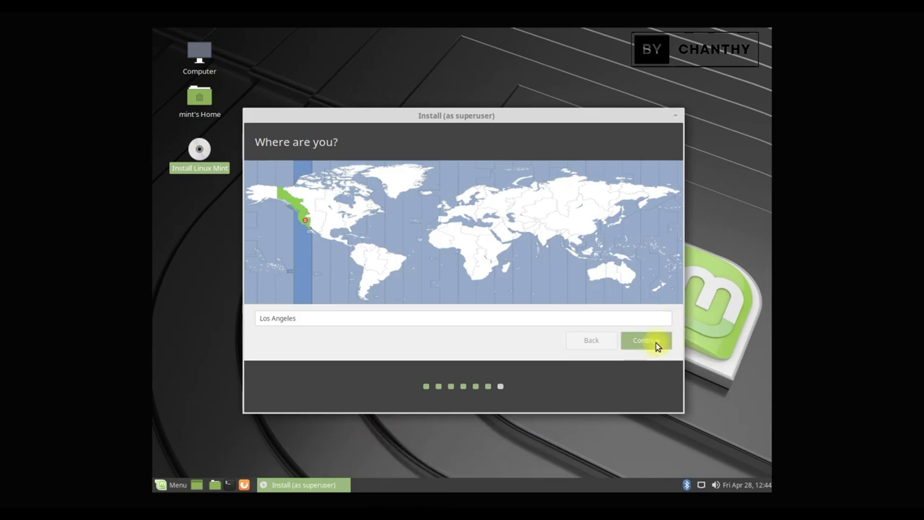
- Enter the user name and edit the computer name to a capitalised name ending in 'LinuxMint'
text(topshare)
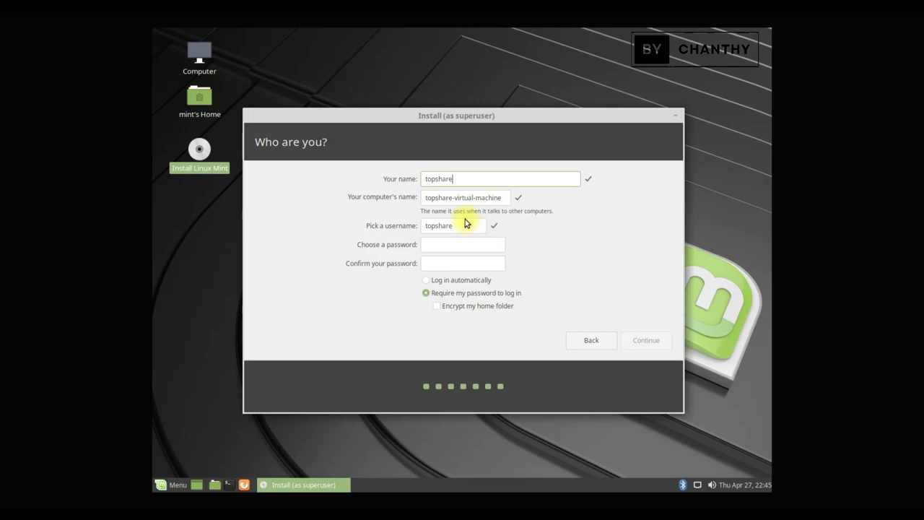
click(461, 199)
key(shift+End)
text(LinuxMint)
key(Home)
key(Delete)
text(T)
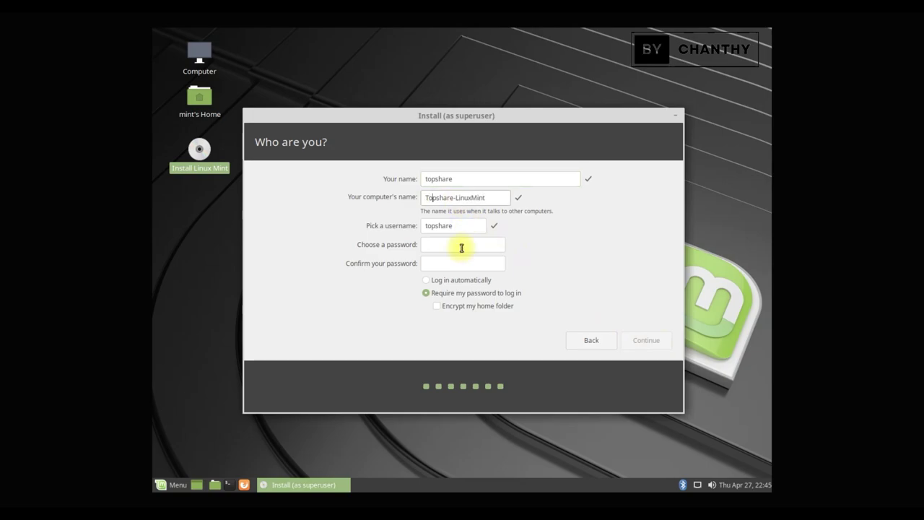
- Enter and confirm the account password, then continue to start the installation
click(461, 247)
click(466, 264)
click(652, 342)
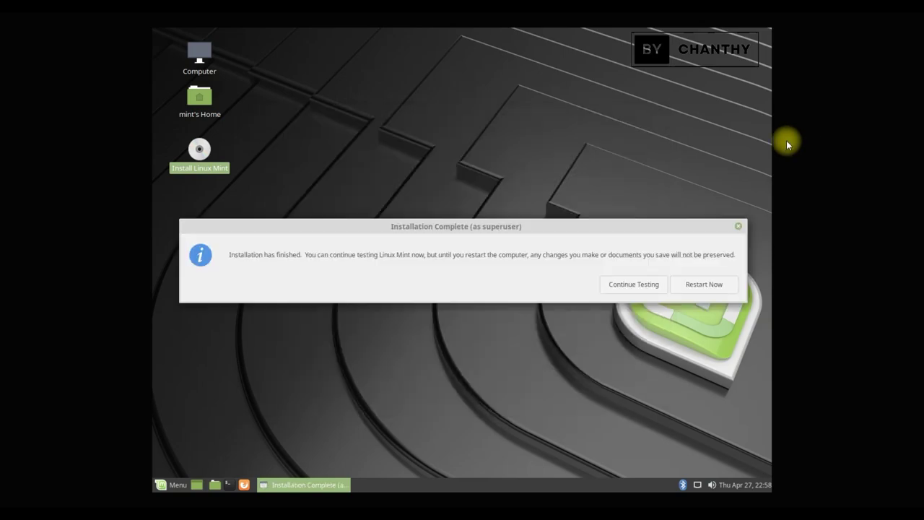
- Restart now, continue after removing the install medium, and log in with the account password
click(707, 285)
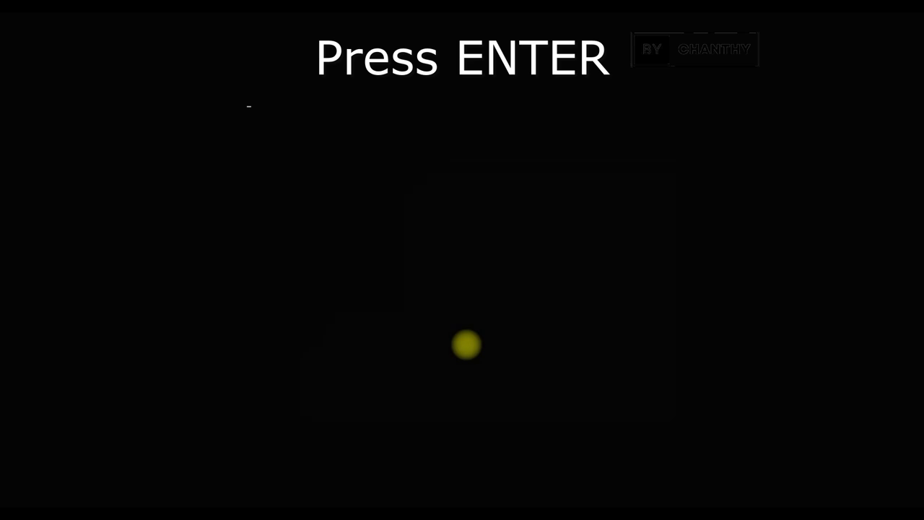
key(Return)
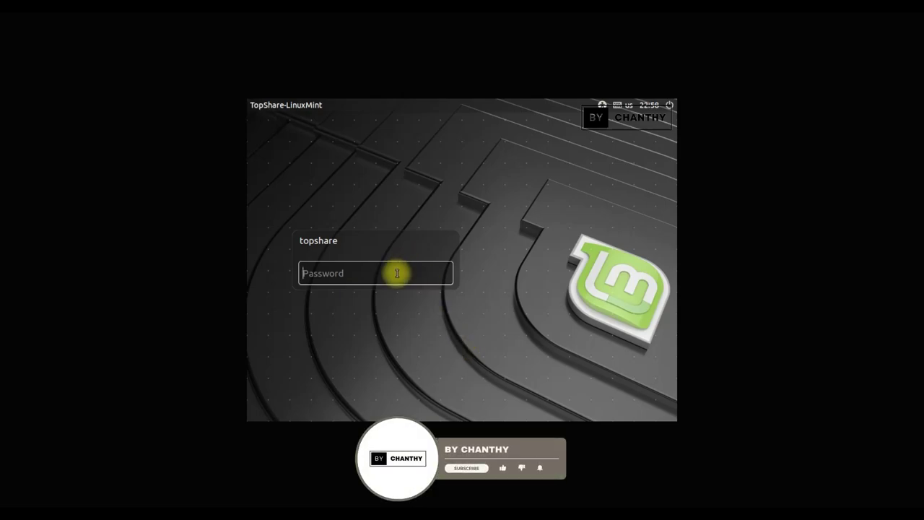
text(********)
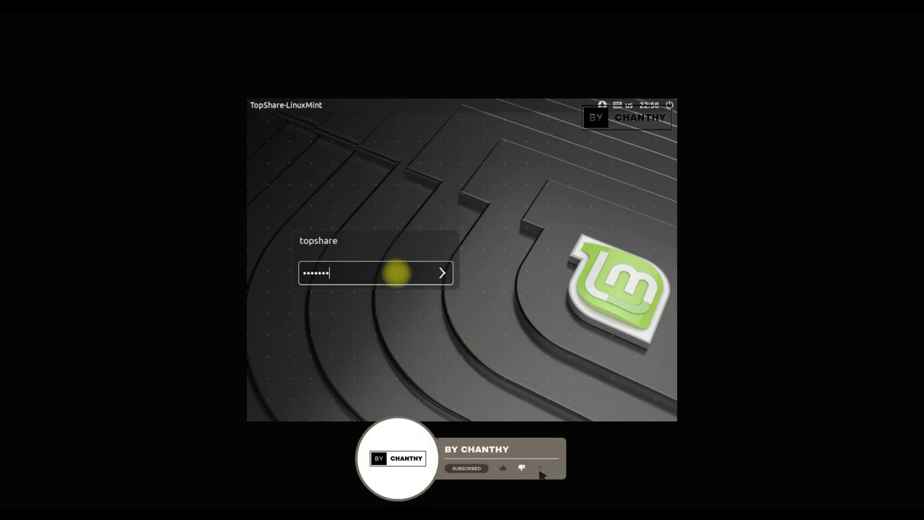
text(**)
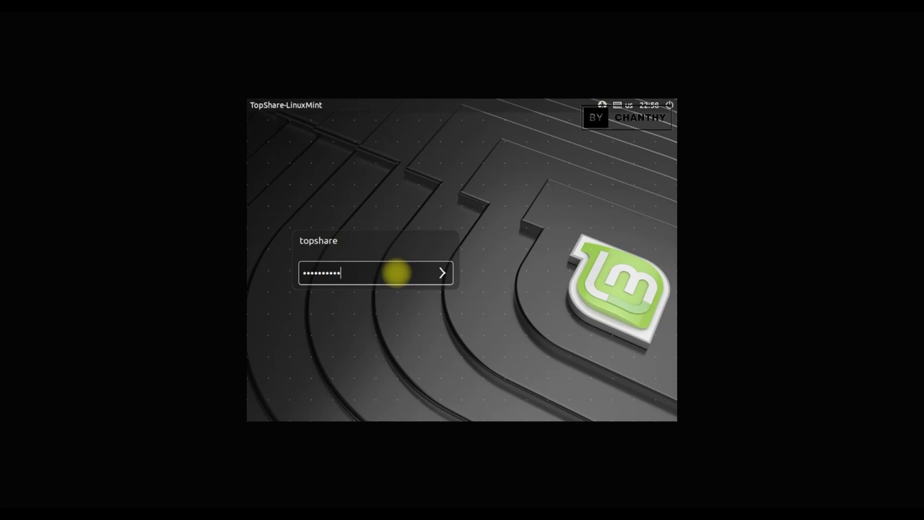
key(Return)
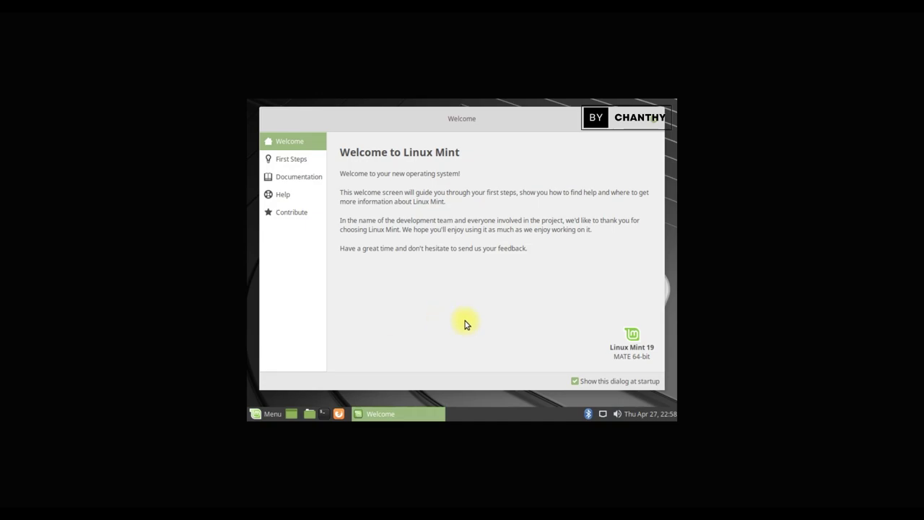
- Open Displays via a 'di' menu search, set 1280 x 720, apply and keep it, then close
click(257, 416)
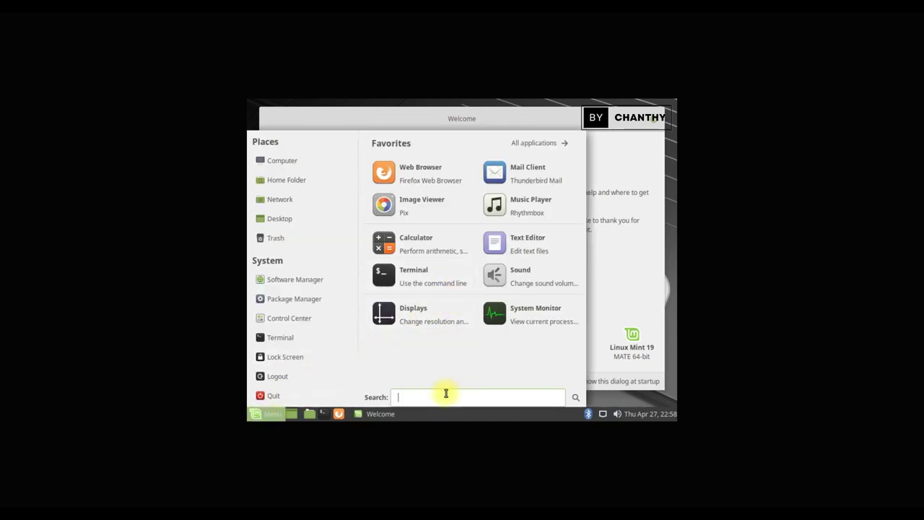
text(dis)
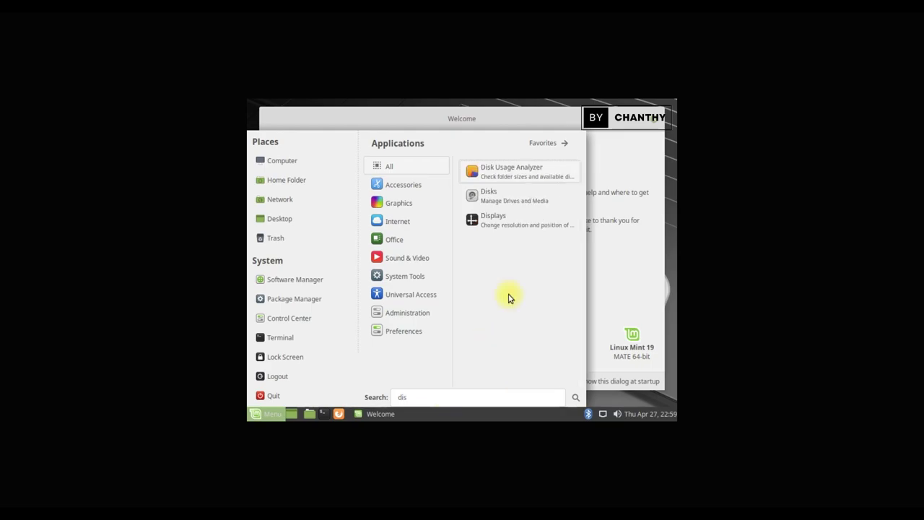
click(505, 225)
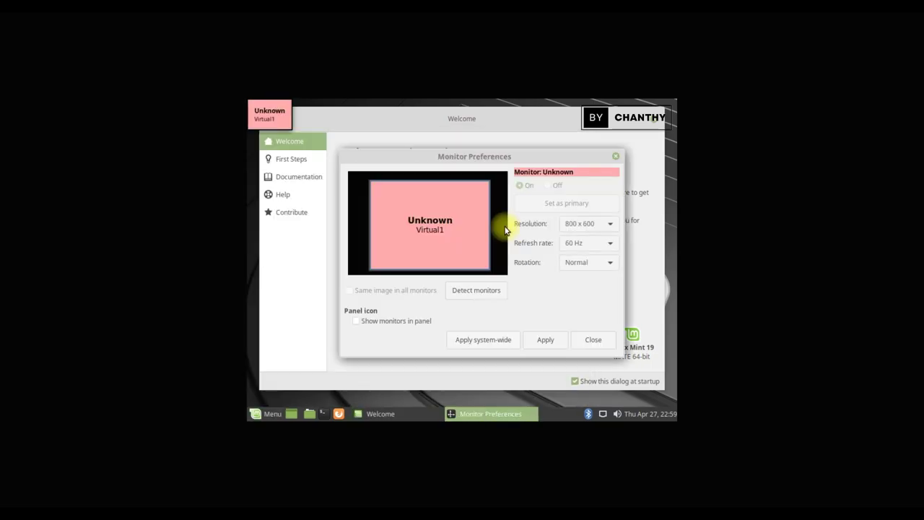
click(601, 224)
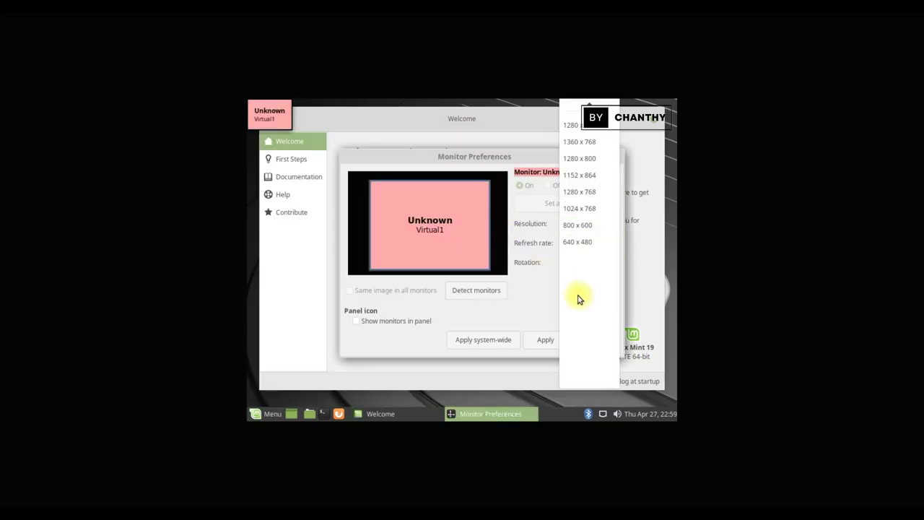
click(589, 192)
click(550, 341)
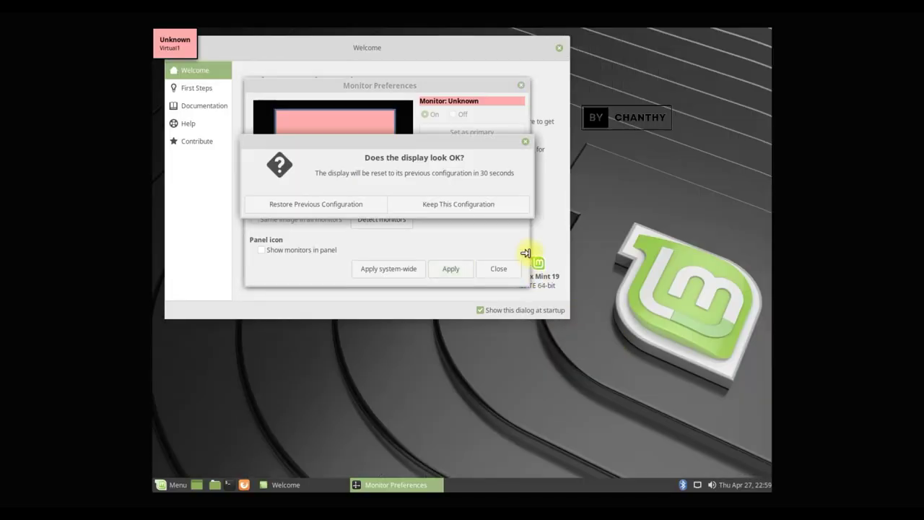
click(486, 205)
click(498, 269)
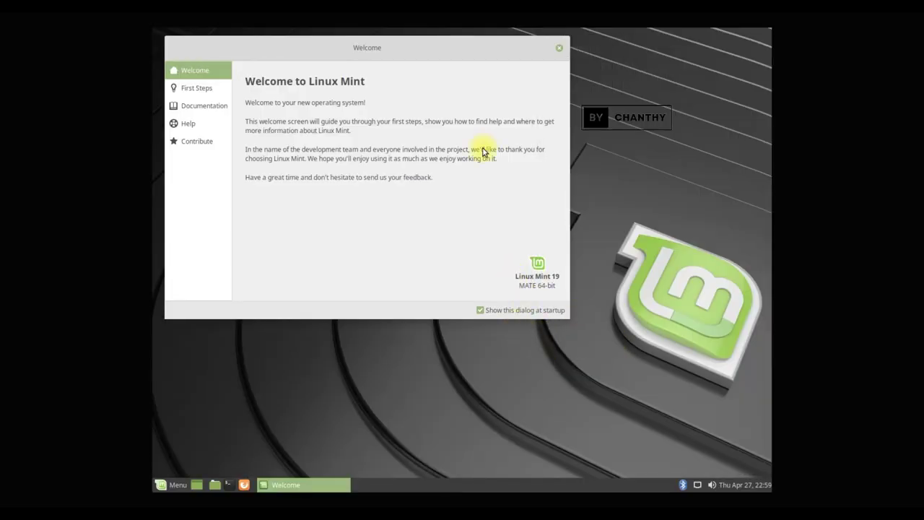
- Centre the Welcome window, view its First Steps, Documentation, Help and Contribute pages, then close it
drag(434, 51, 542, 94)
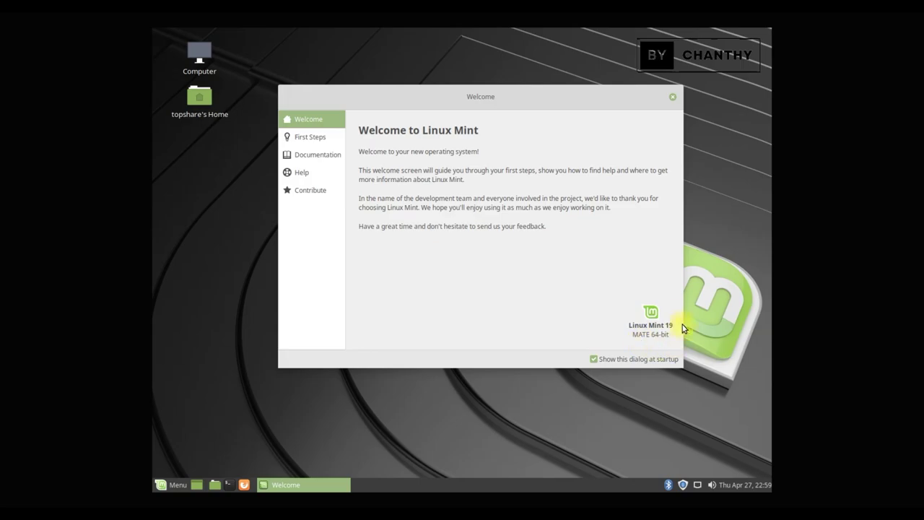
click(319, 139)
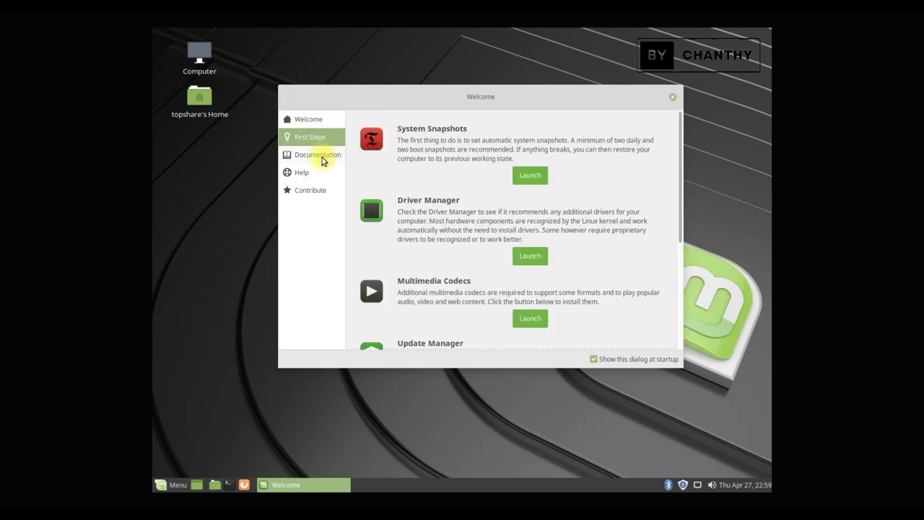
drag(680, 182, 698, 304)
click(318, 154)
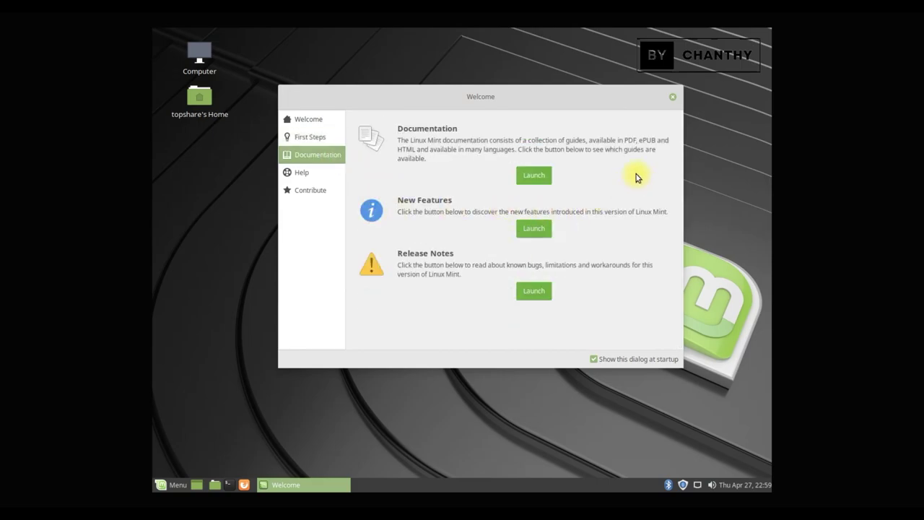
click(293, 172)
click(318, 190)
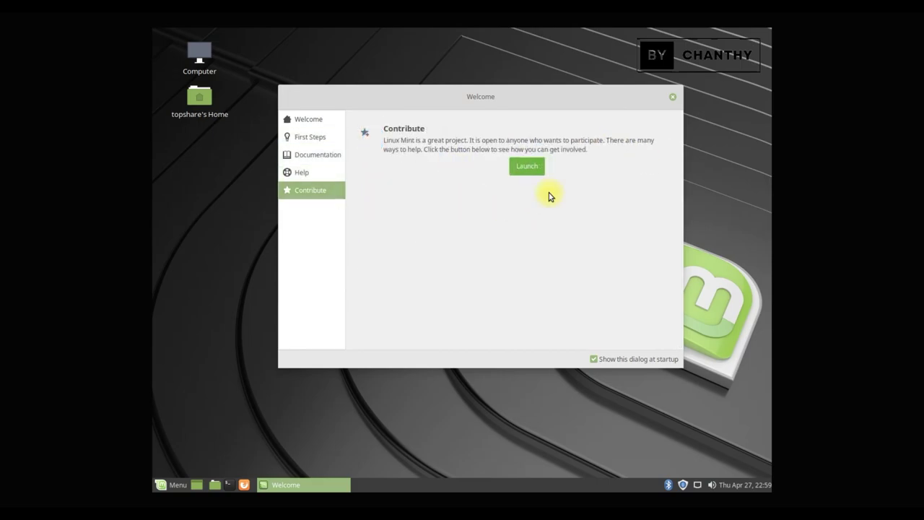
click(672, 96)
- Open Computer in Caja and view the About Caja version information
double_click(200, 55)
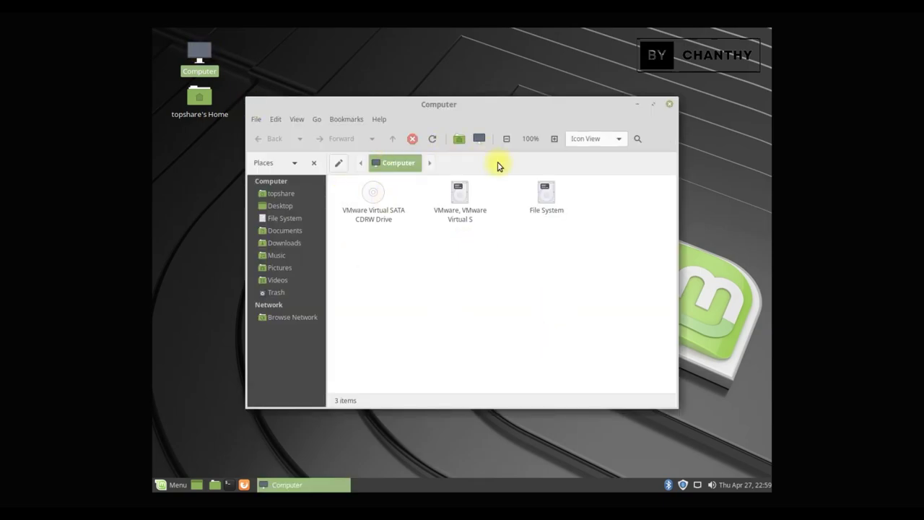
click(376, 118)
click(392, 149)
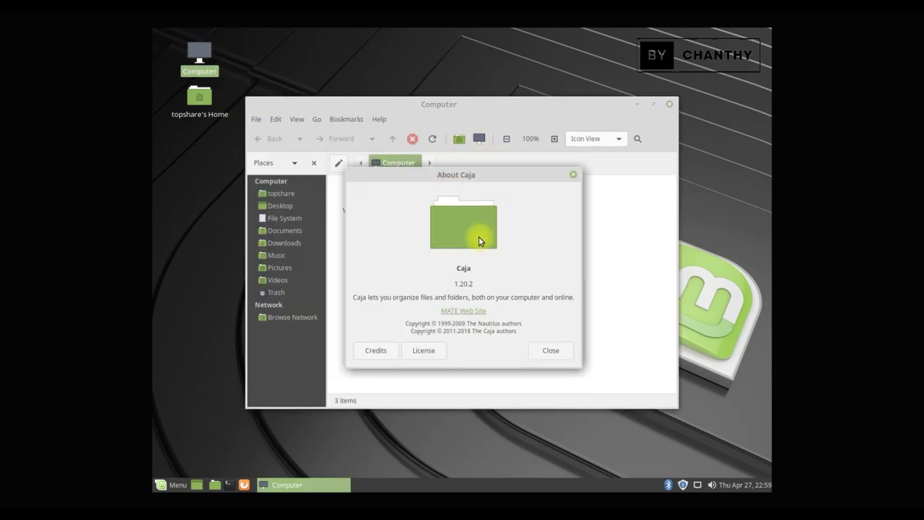
click(553, 351)
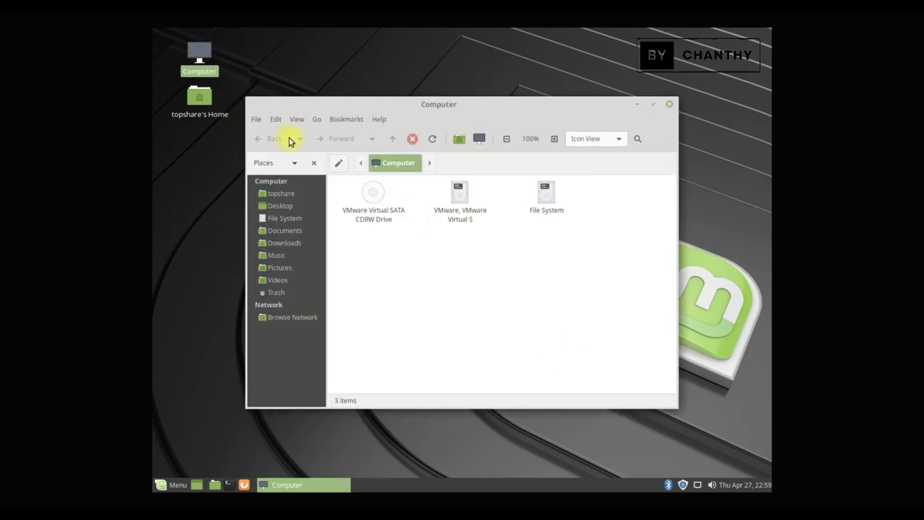
- Browse Desktop, home, File System, Documents through Videos and Trash, then close Caja and start Firefox
click(284, 206)
click(282, 193)
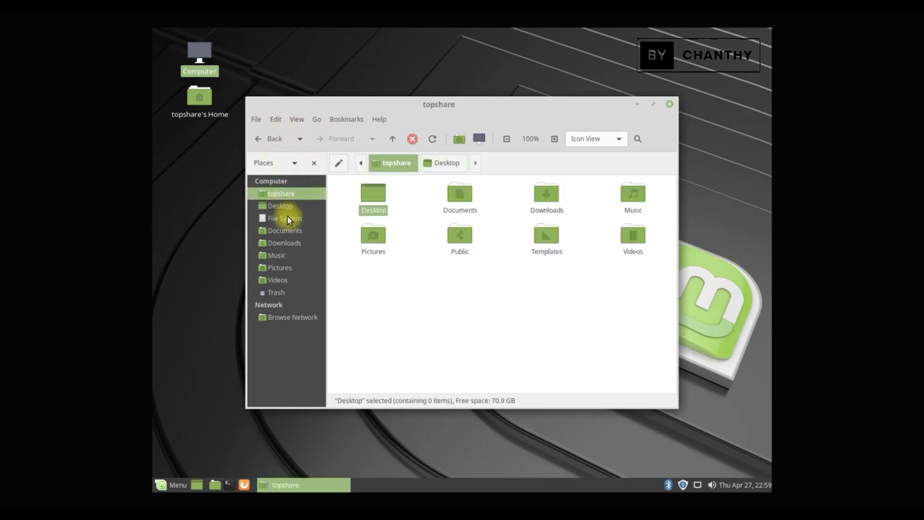
click(287, 218)
click(290, 232)
click(291, 243)
click(293, 256)
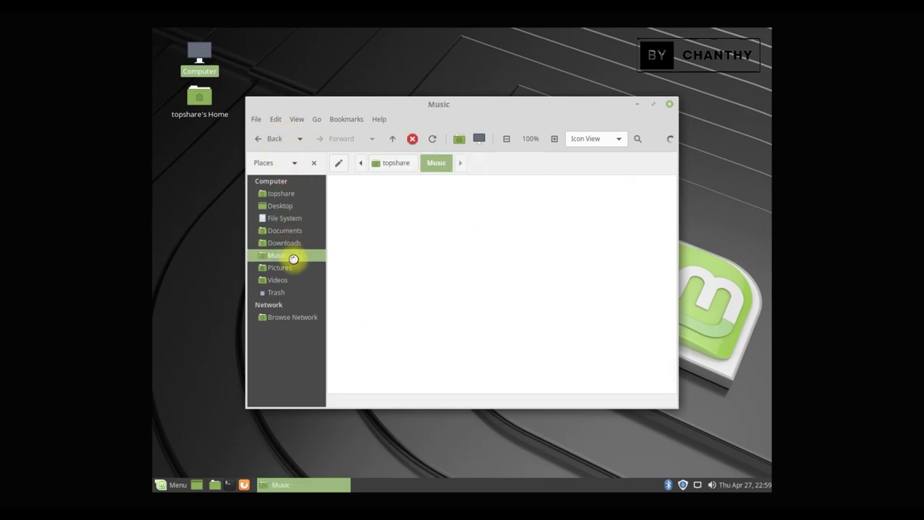
click(293, 269)
click(294, 280)
click(295, 292)
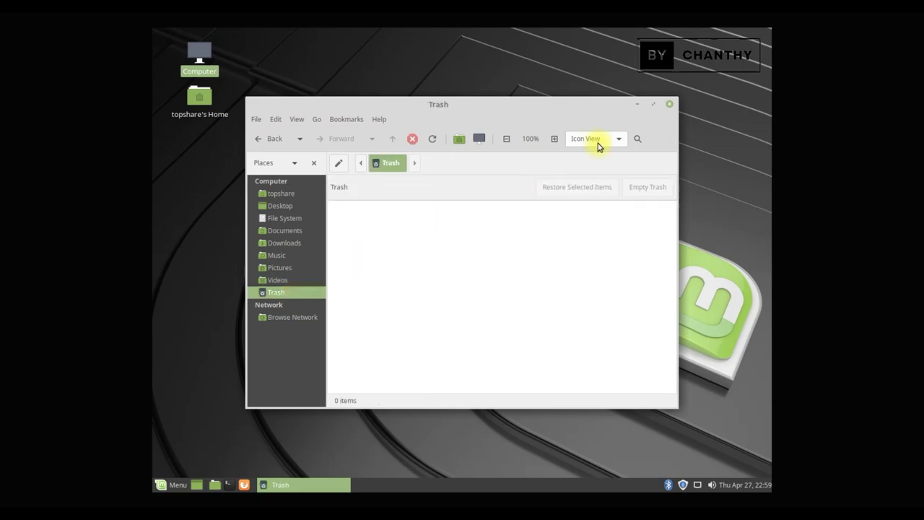
click(669, 104)
click(244, 485)
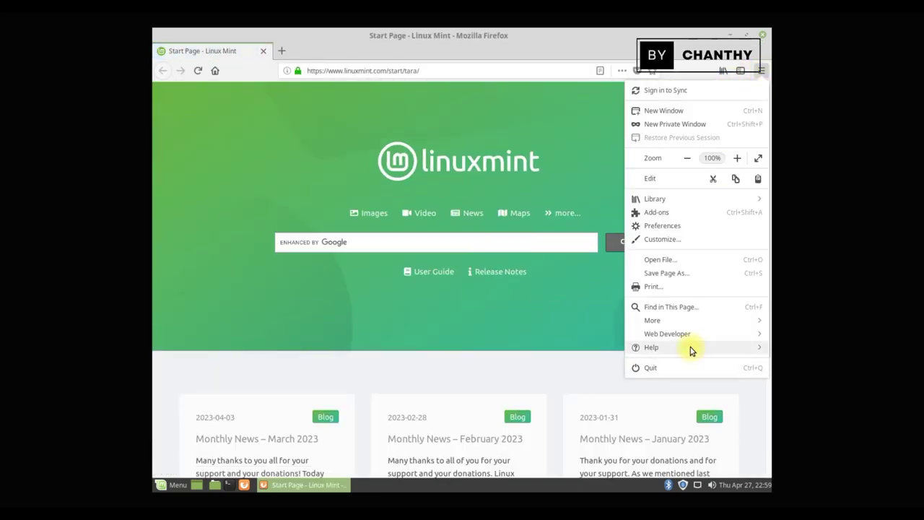
- View the Firefox version in Help > About Firefox, then quit Firefox
click(691, 347)
click(686, 206)
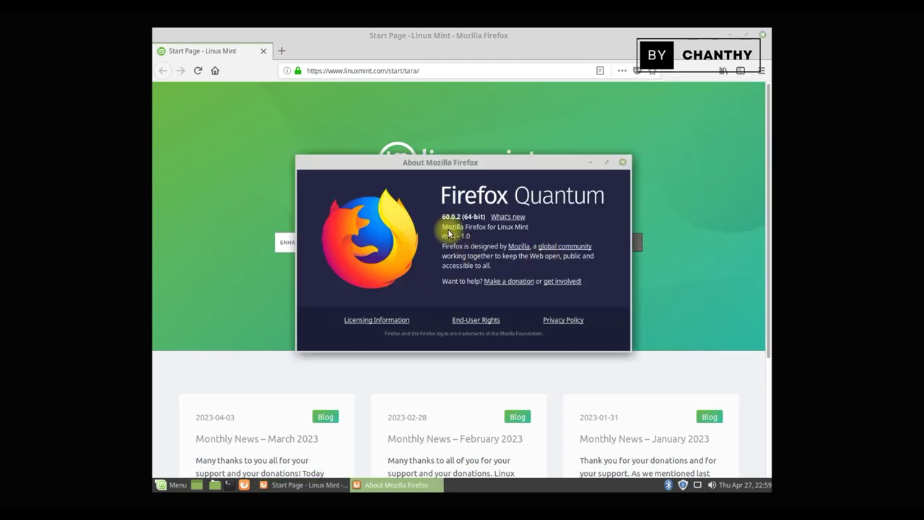
click(624, 167)
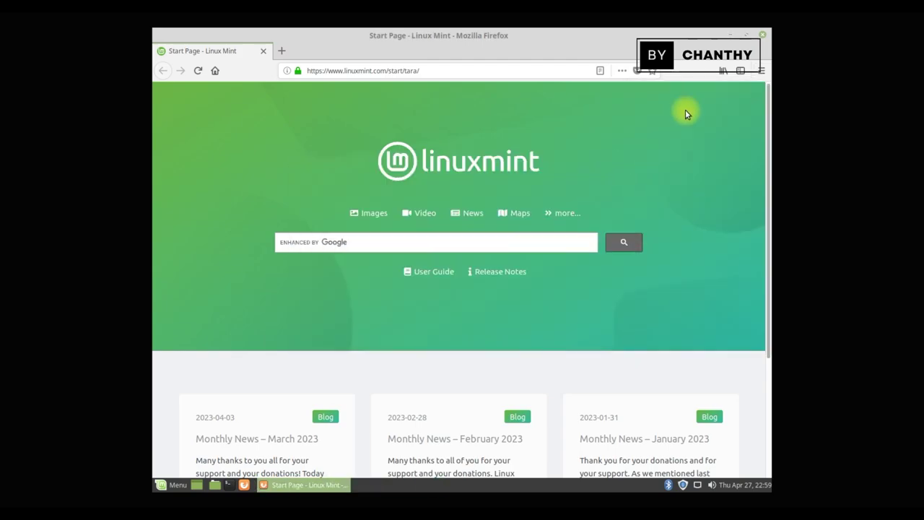
click(762, 35)
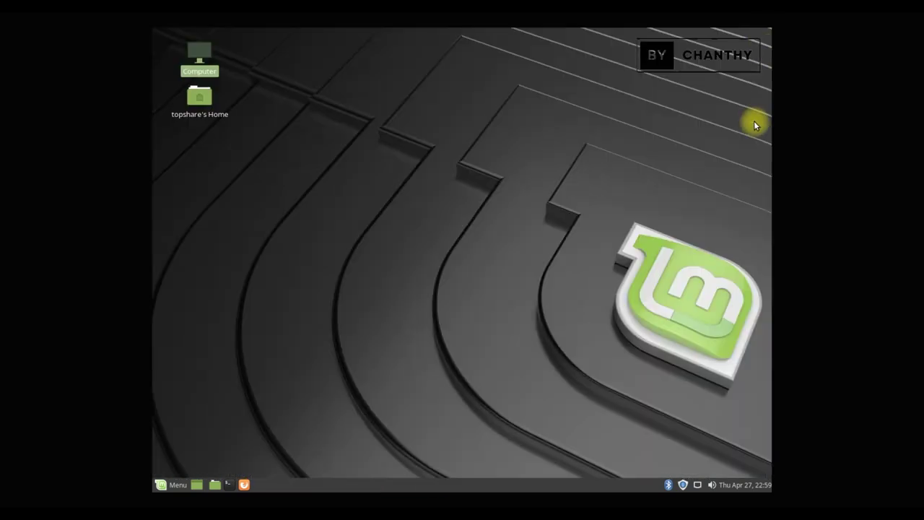
- Open the panel calendar, page through months and years, then close it
click(758, 490)
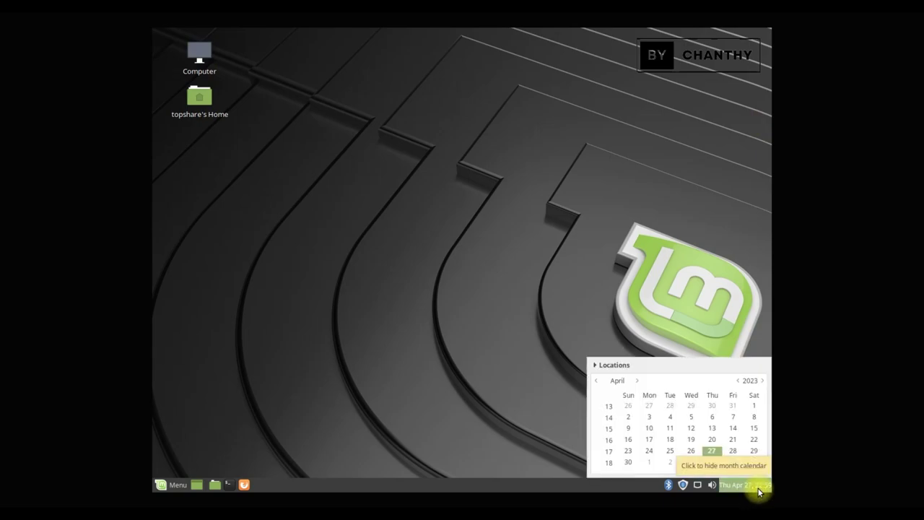
click(638, 381)
click(638, 381)
click(738, 381)
click(737, 381)
click(763, 381)
click(763, 381)
click(762, 381)
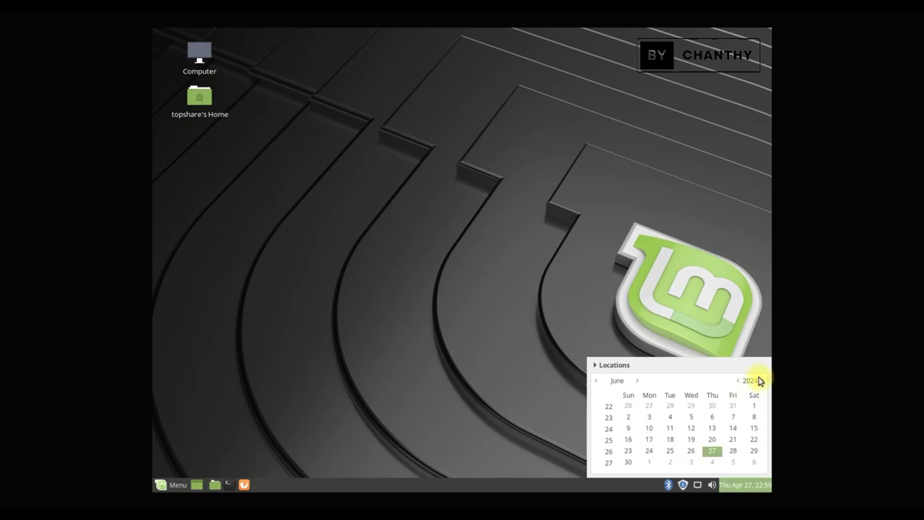
click(751, 478)
- Check the volume, network and Bluetooth tray controls, closing the Bluetooth settings window
click(712, 485)
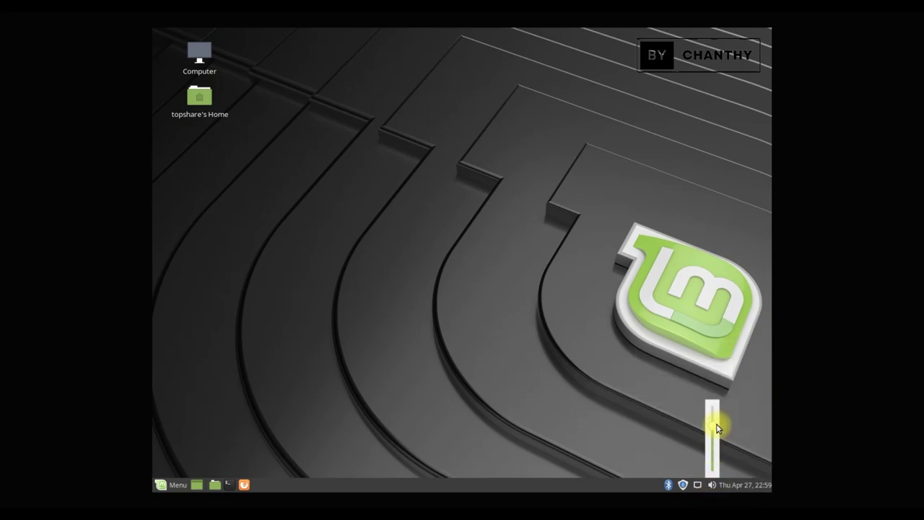
click(697, 486)
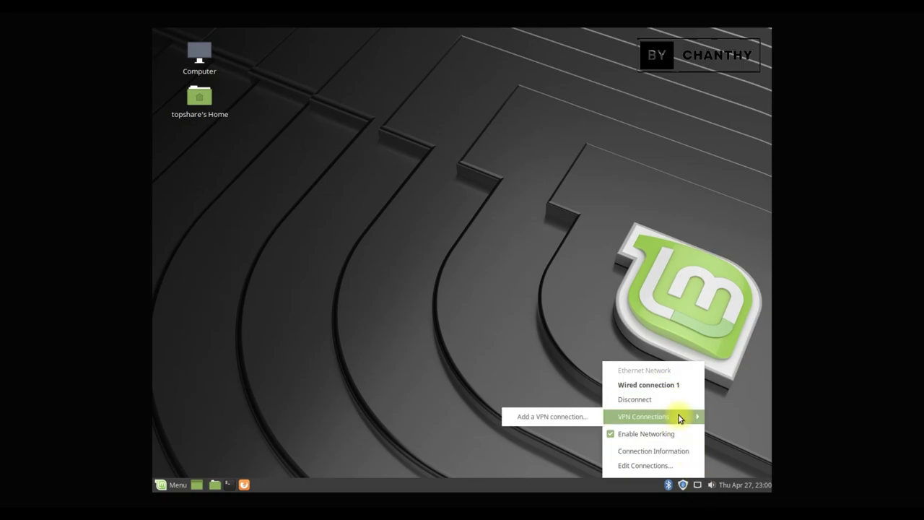
click(685, 487)
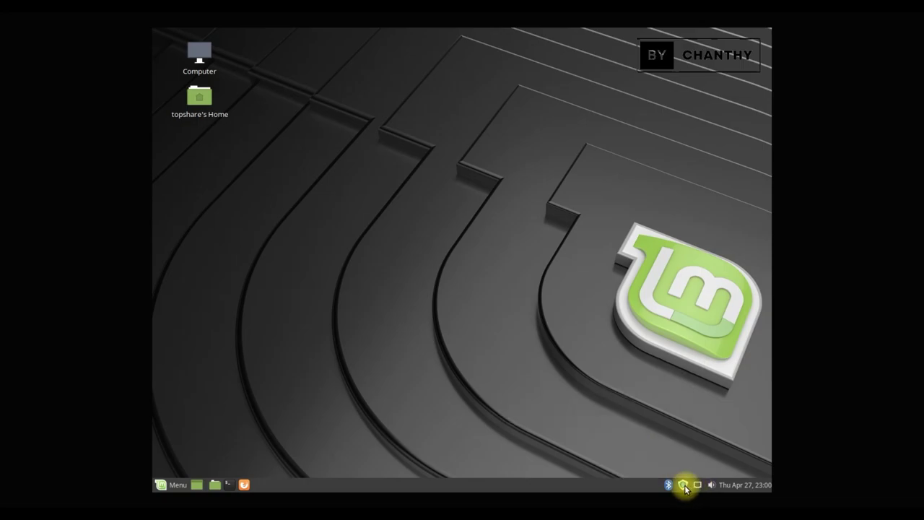
click(668, 486)
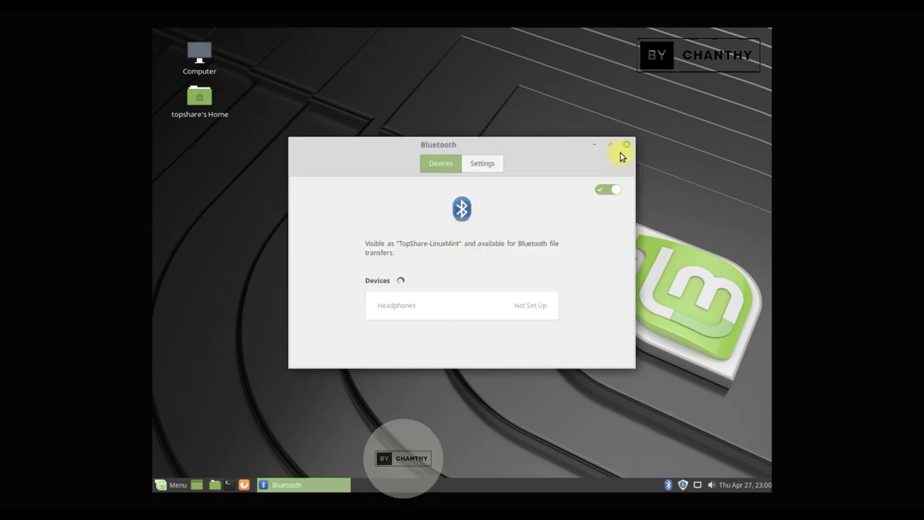
click(626, 145)
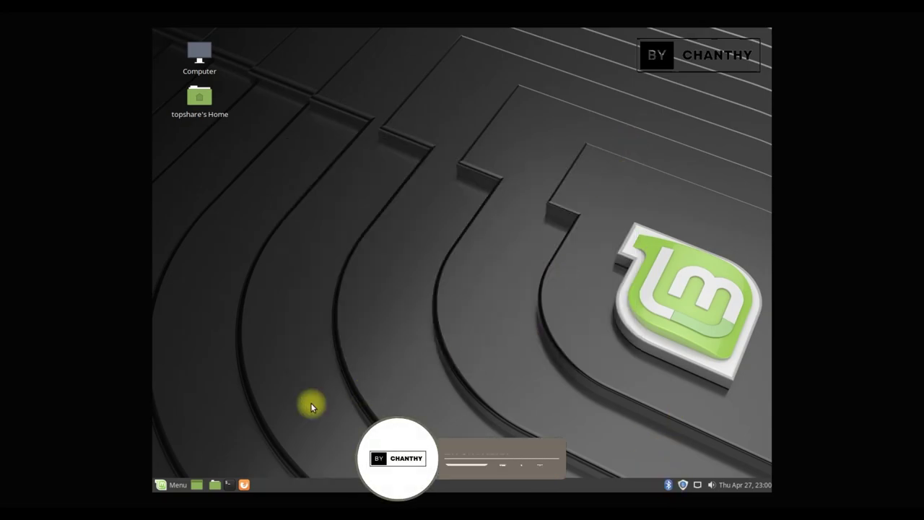
- Check the MATE Terminal version via Help > About, then close the terminal and home folder
click(227, 486)
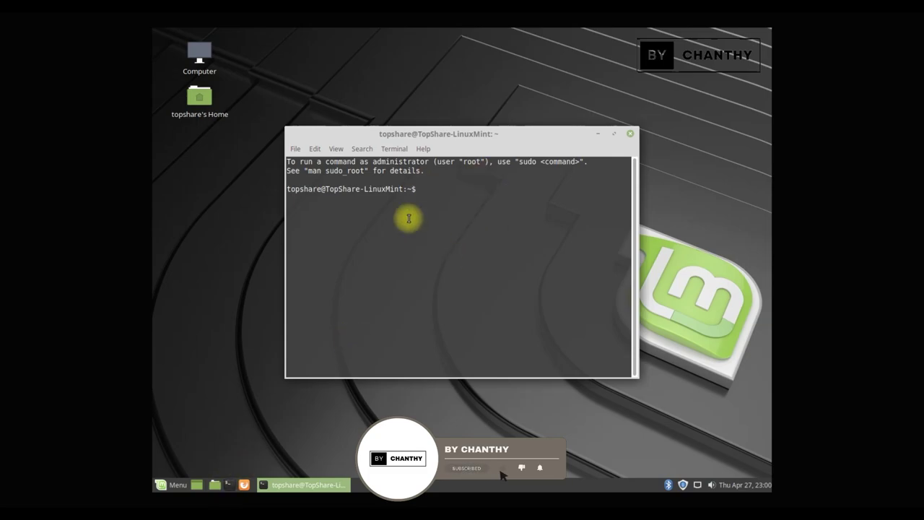
drag(458, 134, 509, 127)
click(414, 134)
click(424, 166)
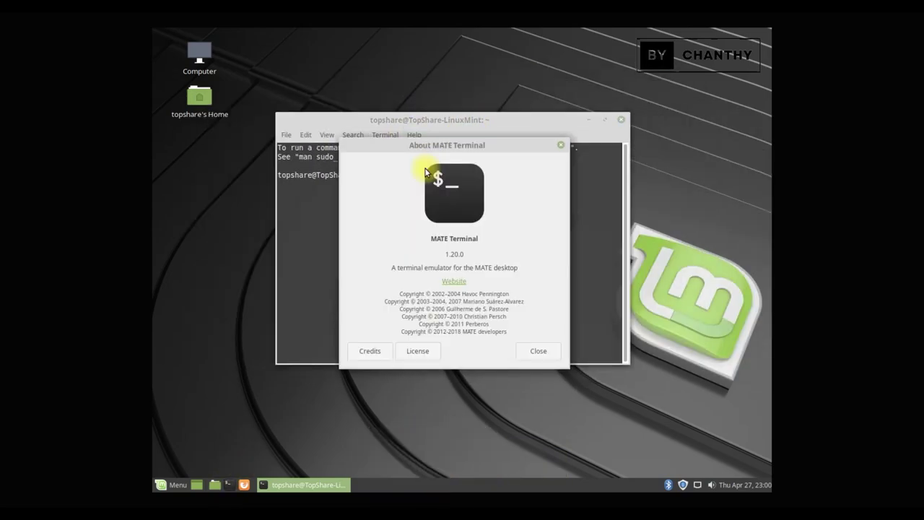
click(539, 352)
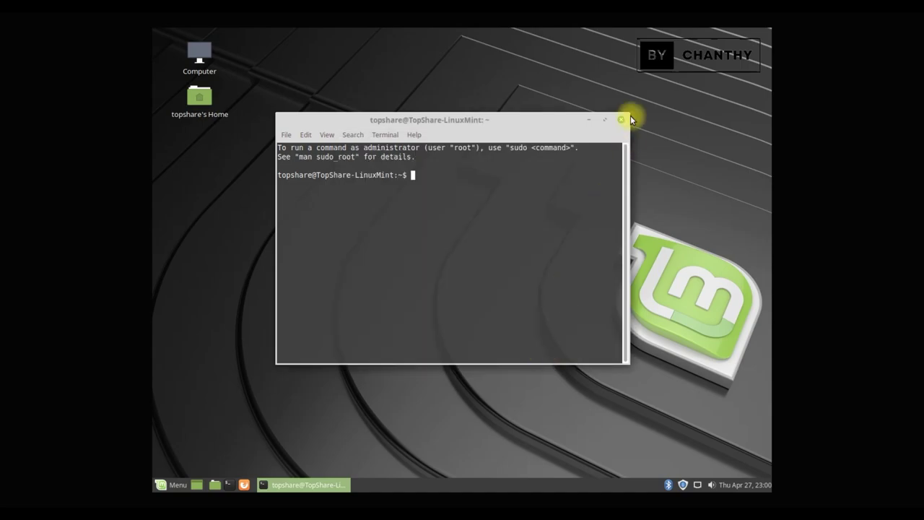
click(622, 121)
click(214, 484)
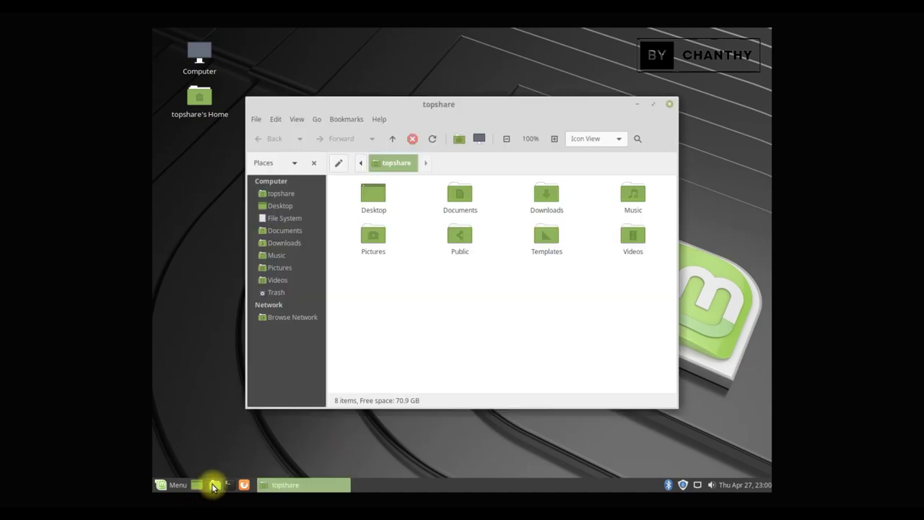
click(669, 105)
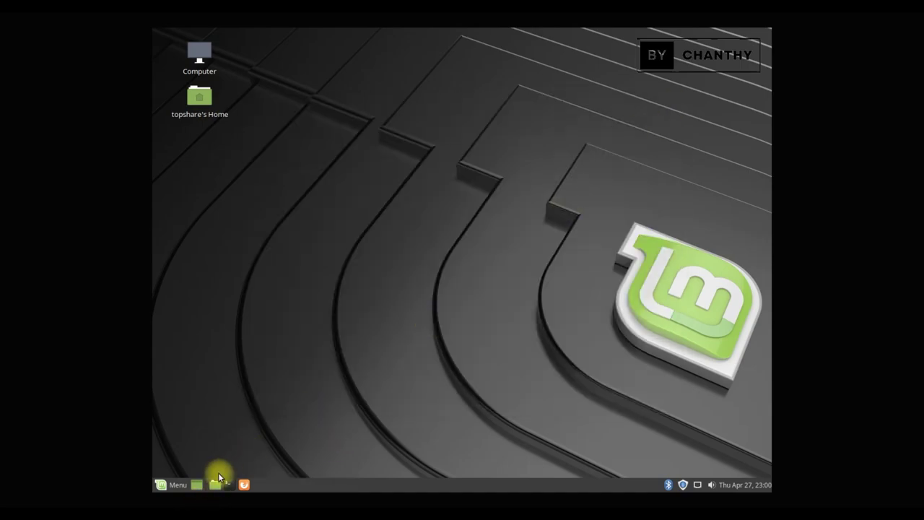
- Show the application menu's Accessories category
click(176, 485)
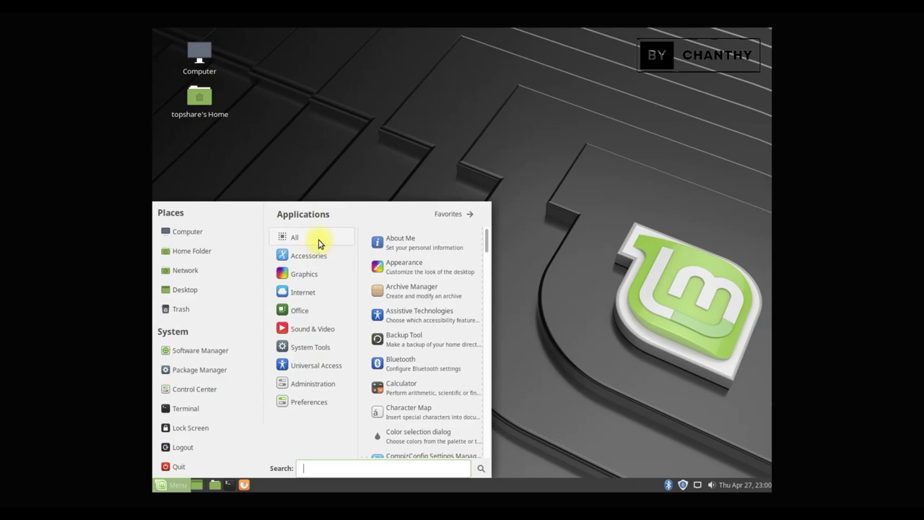
mouse_move(323, 264)
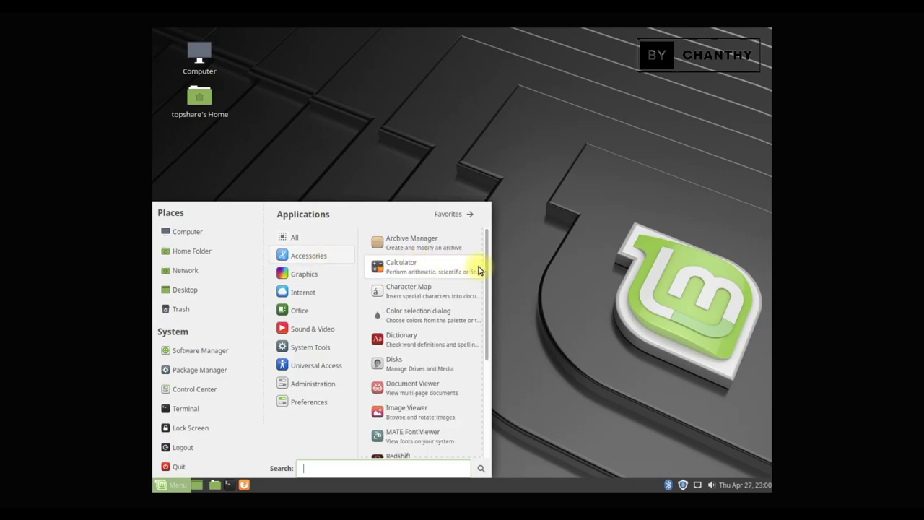
drag(489, 264, 475, 238)
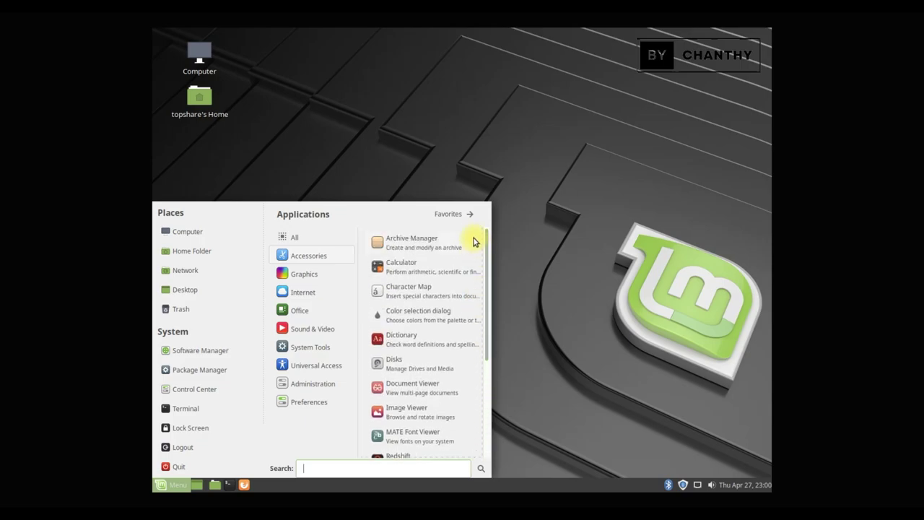
click(408, 363)
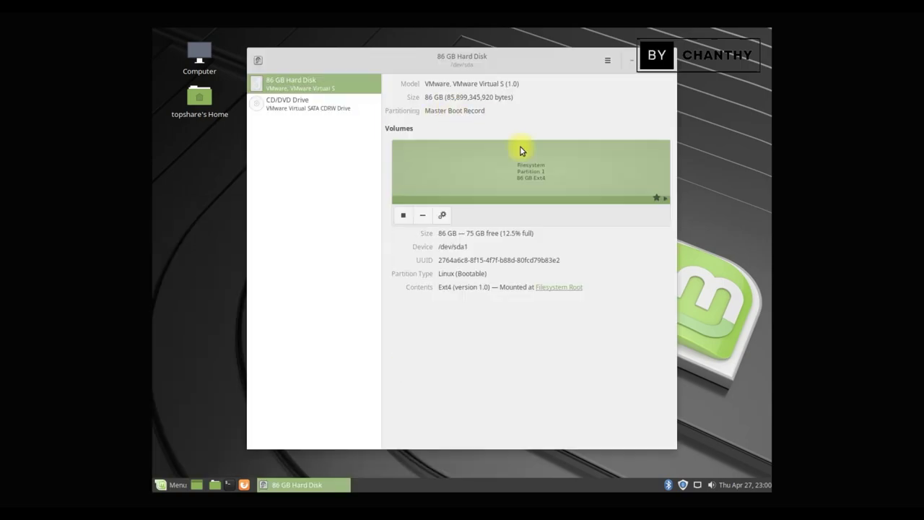
click(320, 103)
click(330, 81)
click(442, 216)
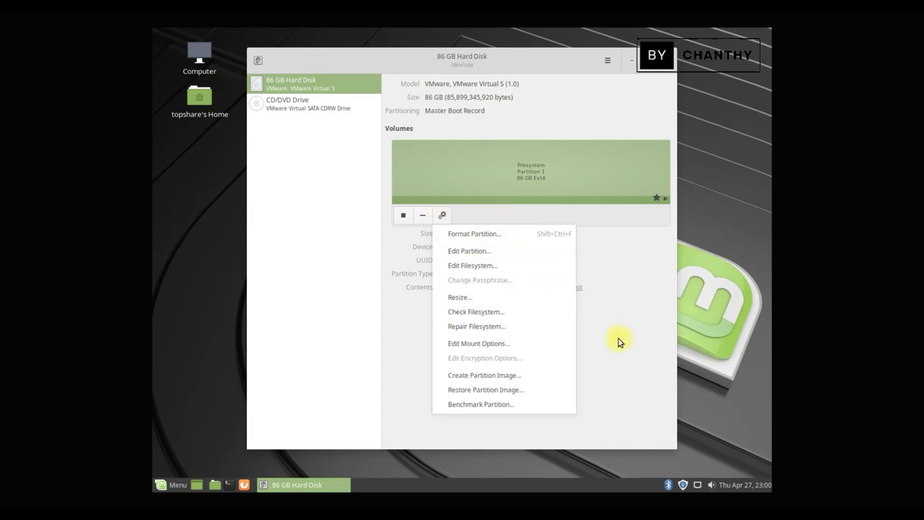
click(634, 62)
click(668, 61)
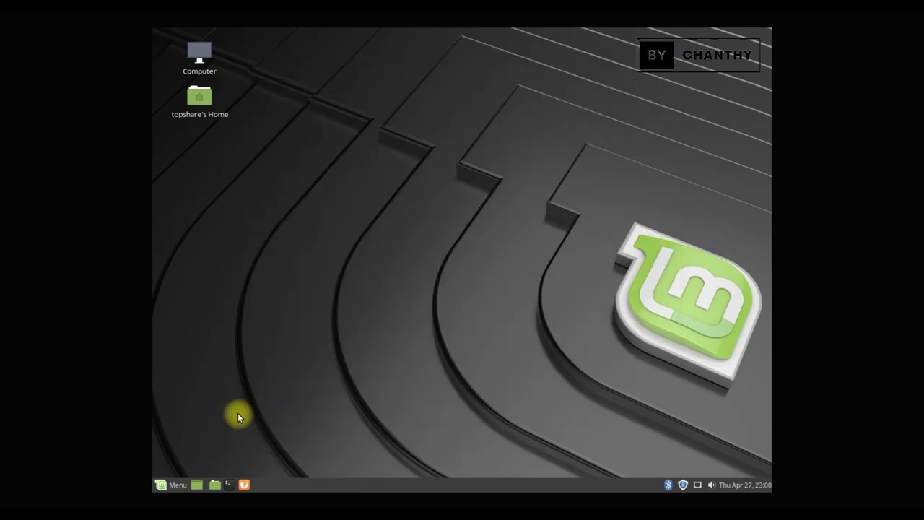
click(163, 484)
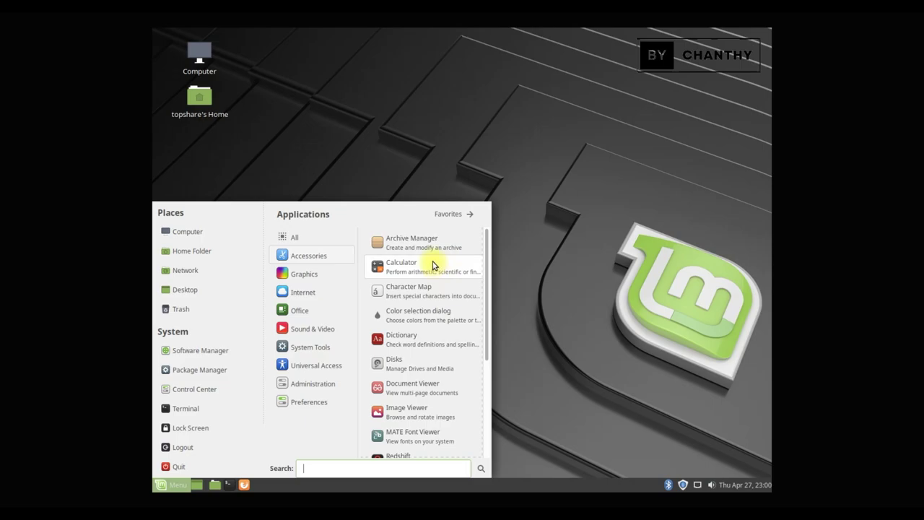
click(435, 264)
click(481, 155)
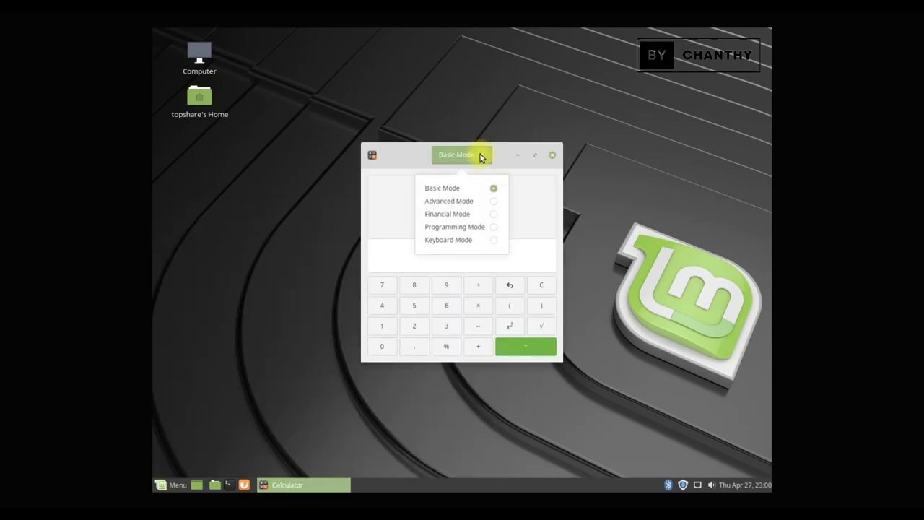
click(482, 202)
click(537, 158)
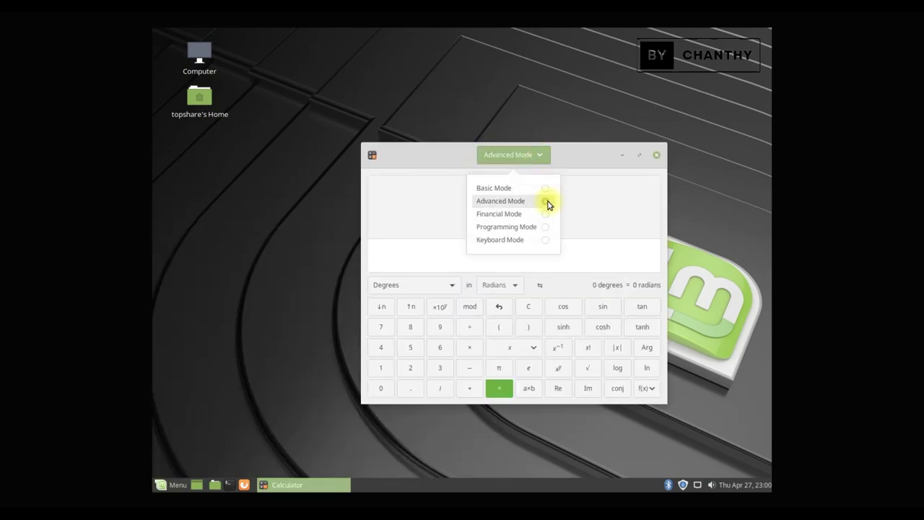
click(547, 215)
click(544, 159)
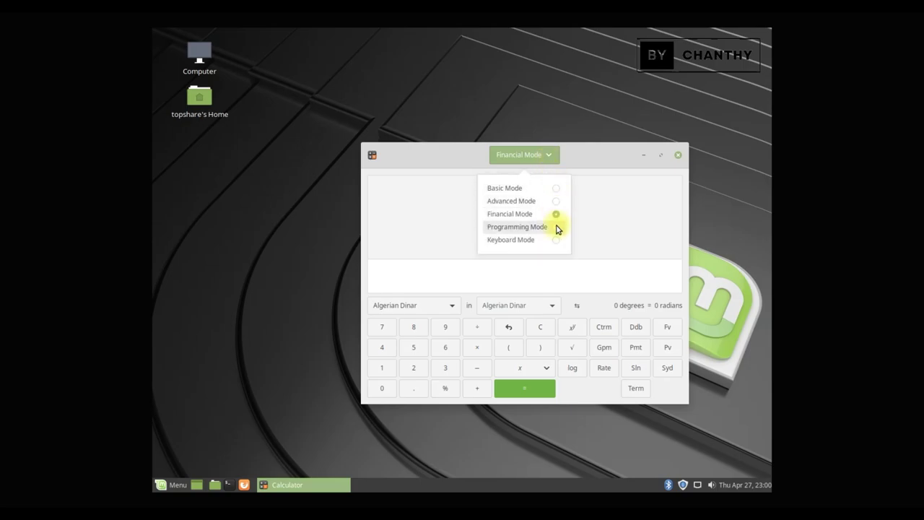
click(553, 227)
click(557, 156)
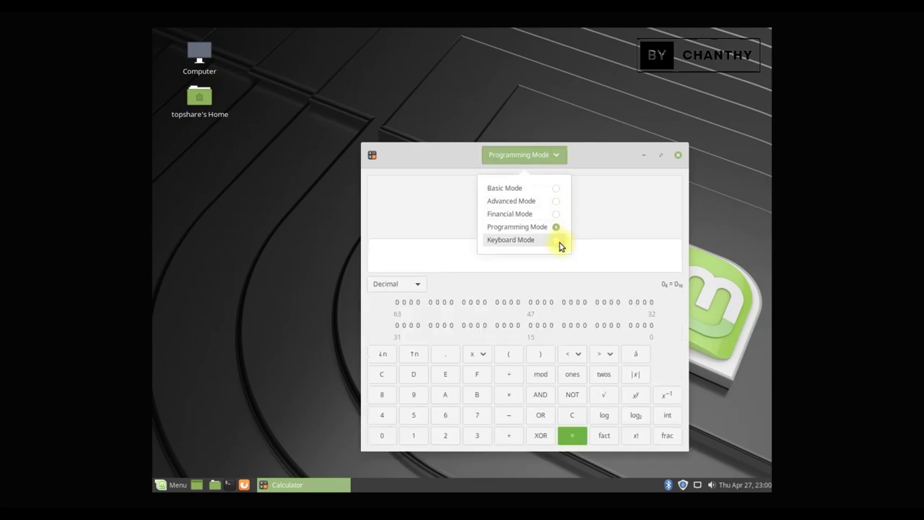
click(558, 241)
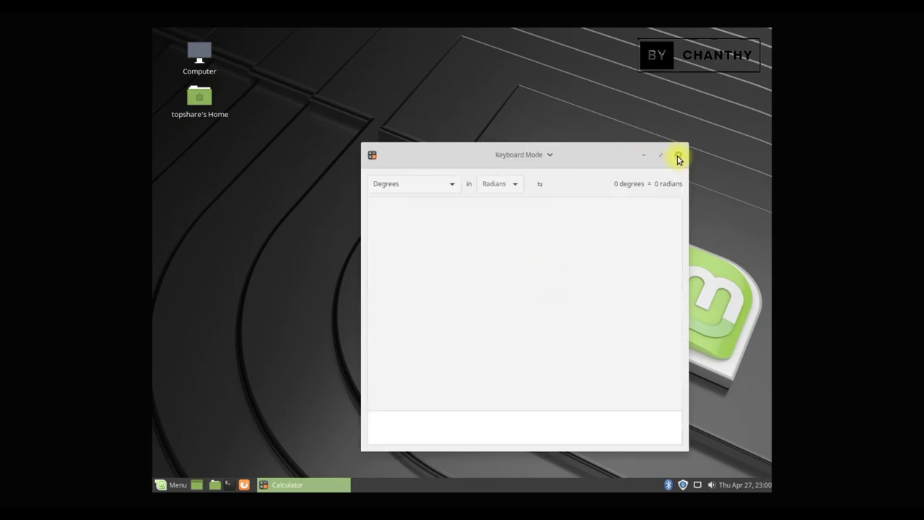
click(679, 156)
click(164, 484)
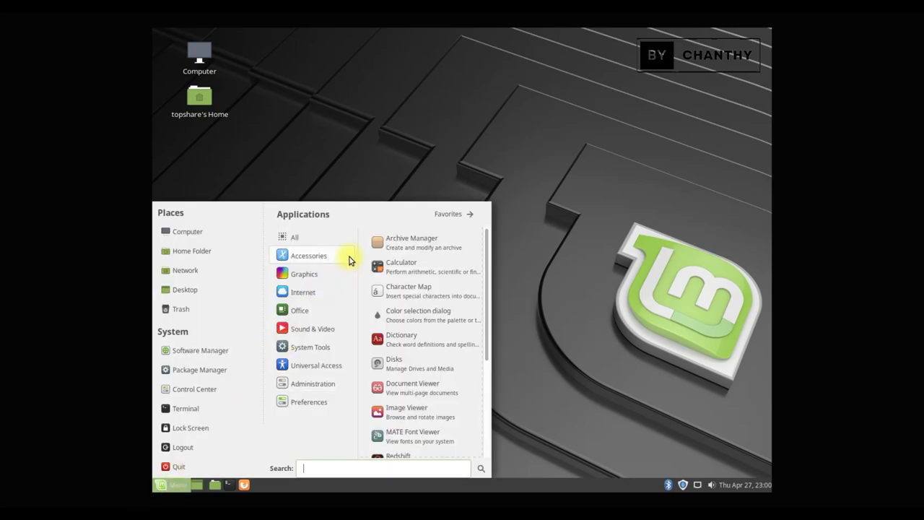
- Launch LibreOffice Writer from the Office category and dismiss the Tip of the Day
scroll(456, 379, down, 5)
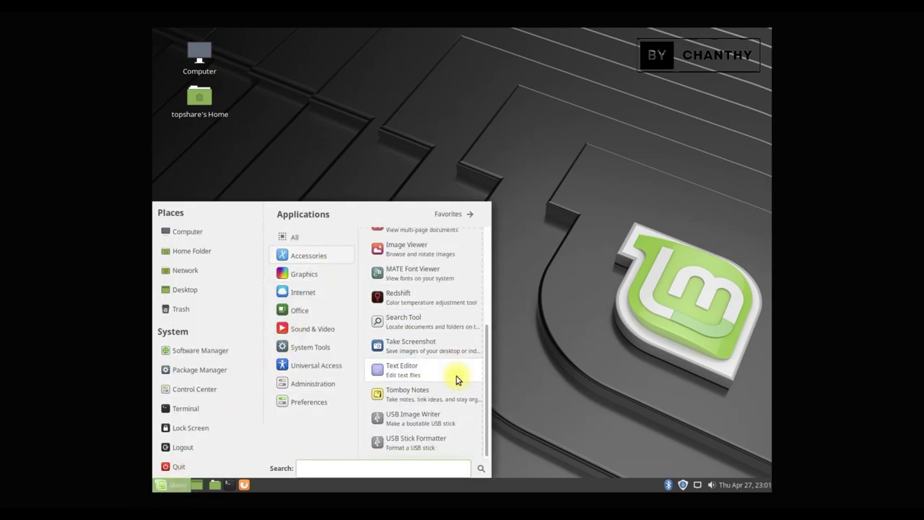
mouse_move(323, 276)
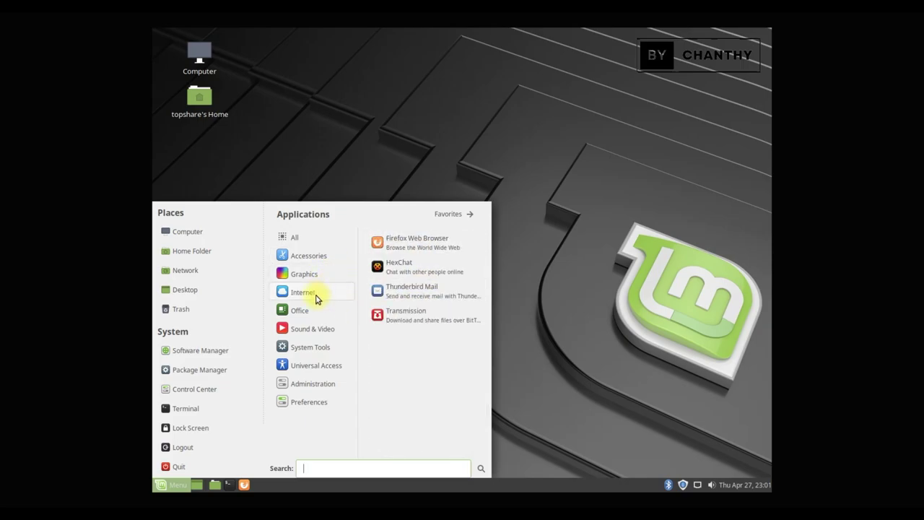
mouse_move(311, 318)
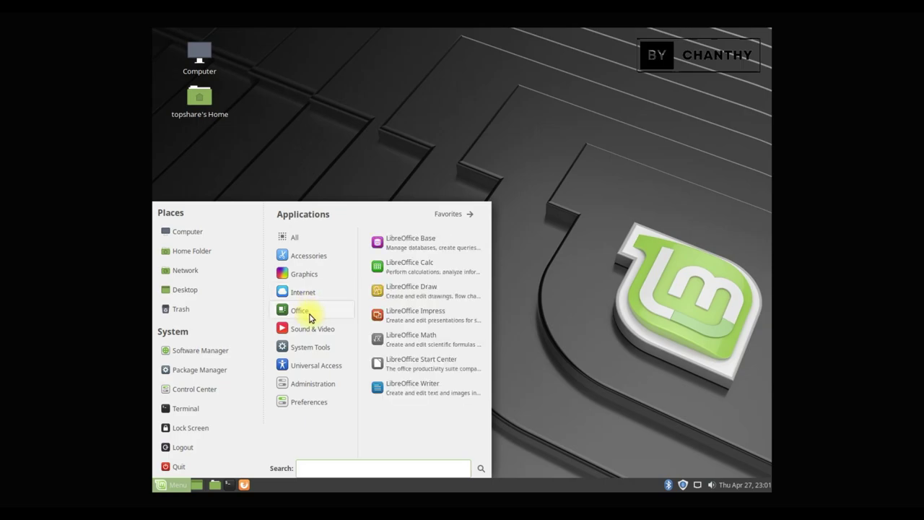
click(429, 388)
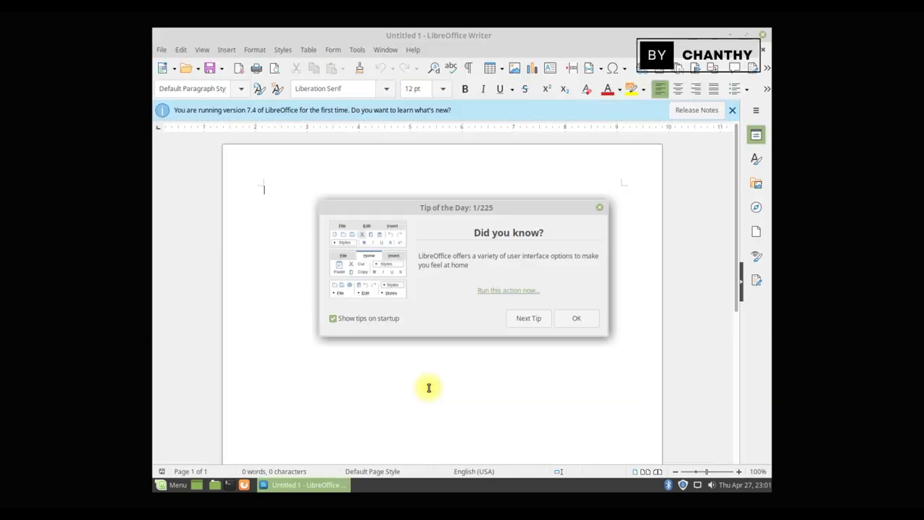
click(578, 318)
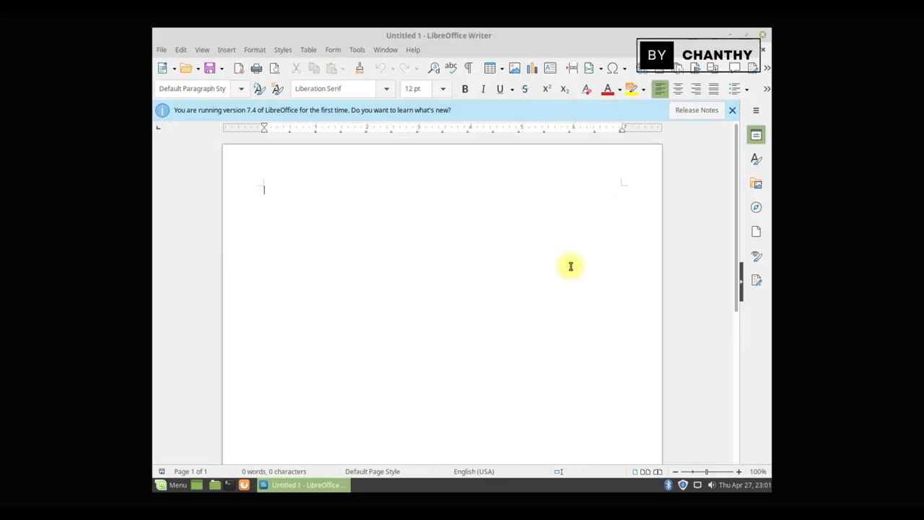
- Check the LibreOffice version (7.4.6.2) in Help > About, browse the menus, then close Writer
click(414, 50)
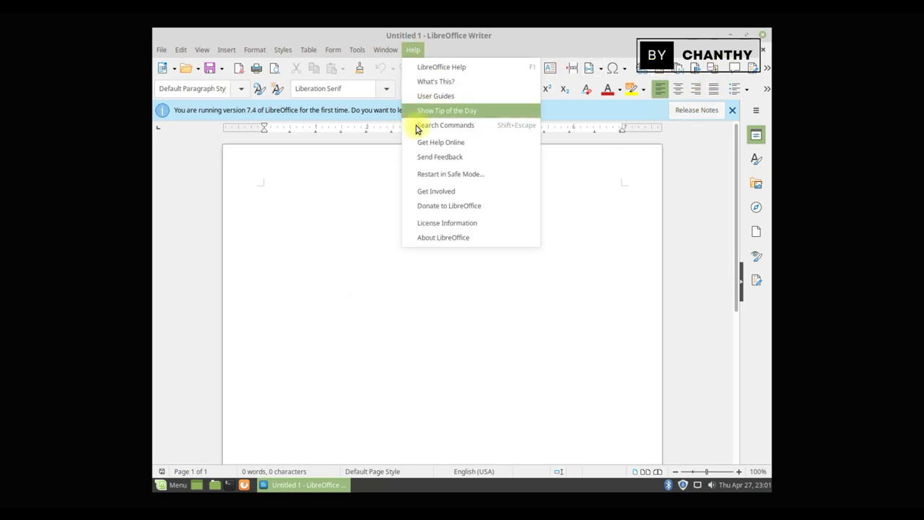
click(428, 239)
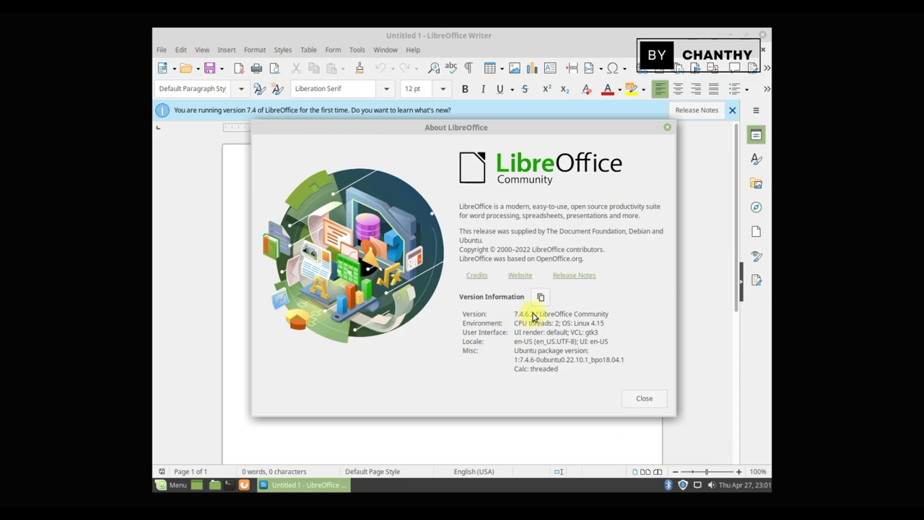
click(645, 398)
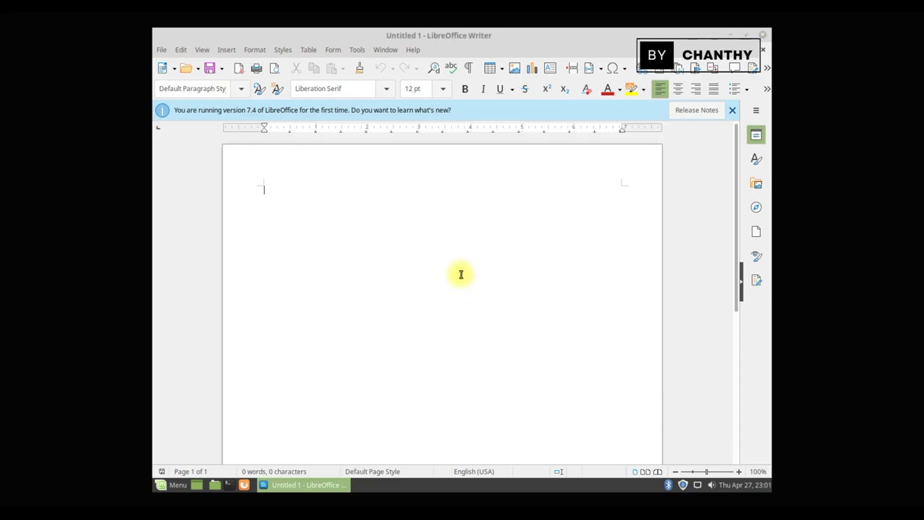
click(202, 51)
mouse_move(251, 54)
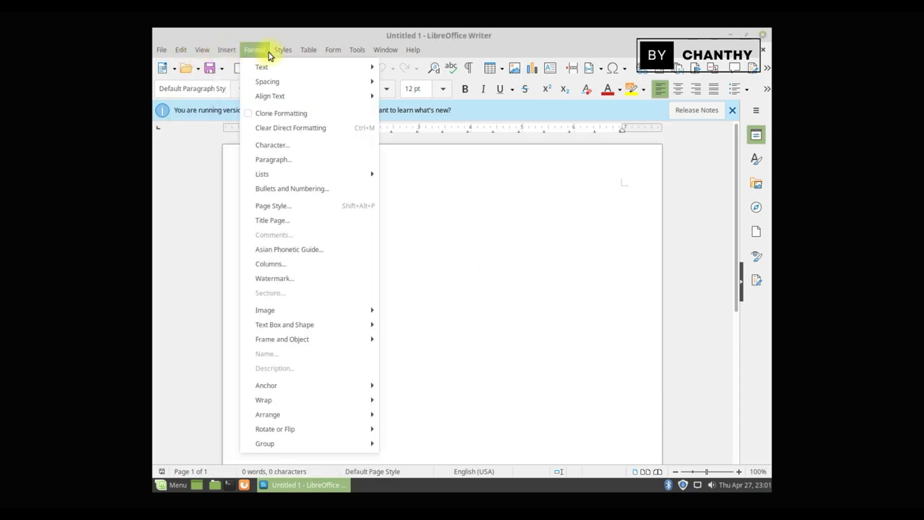
mouse_move(414, 54)
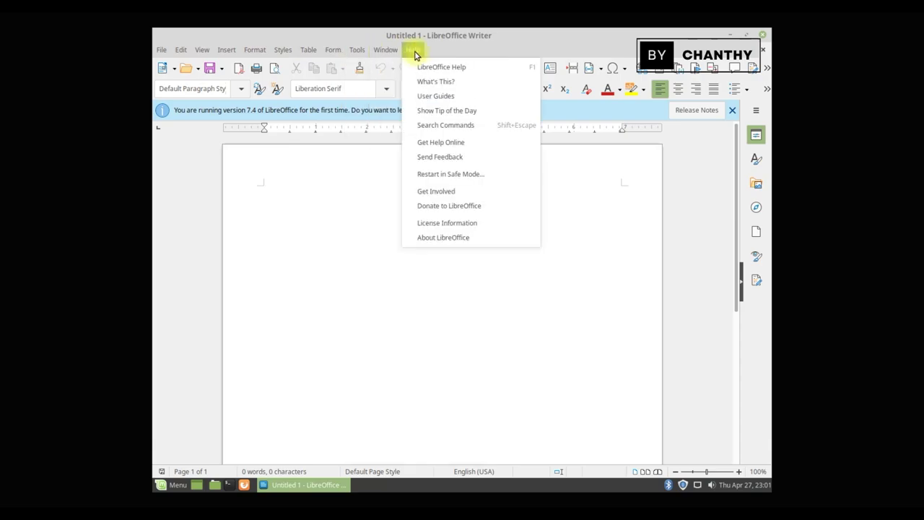
click(763, 35)
click(762, 35)
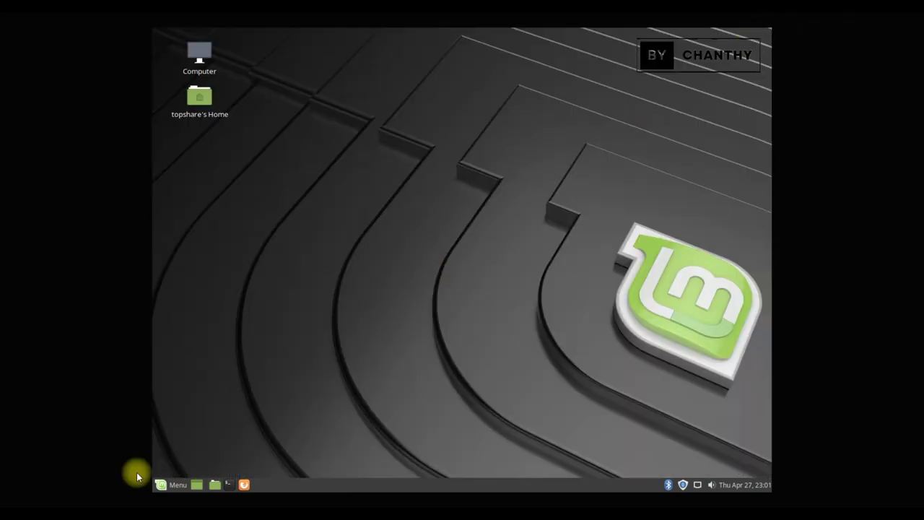
click(167, 486)
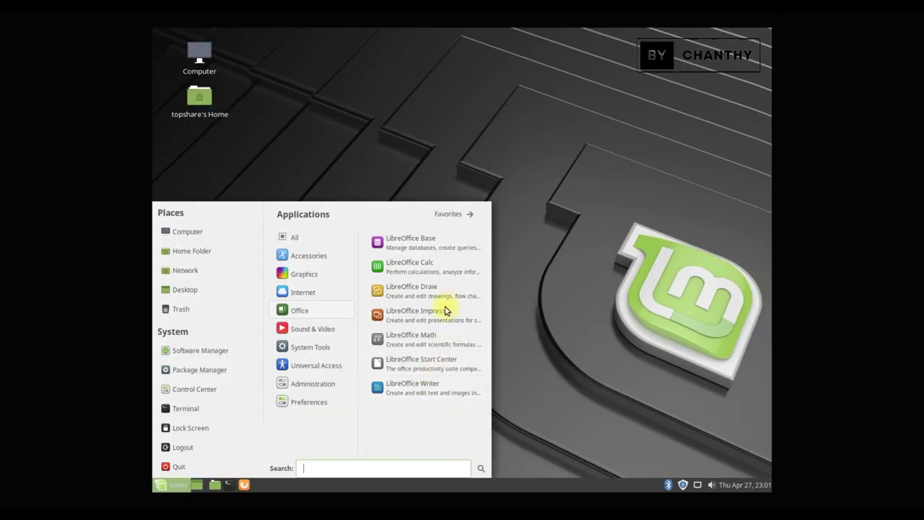
click(419, 267)
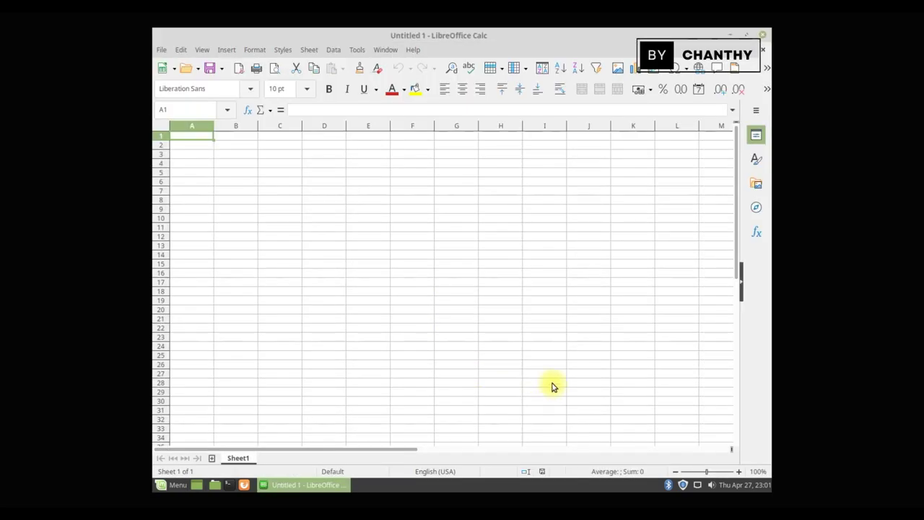
click(545, 282)
click(412, 291)
click(500, 199)
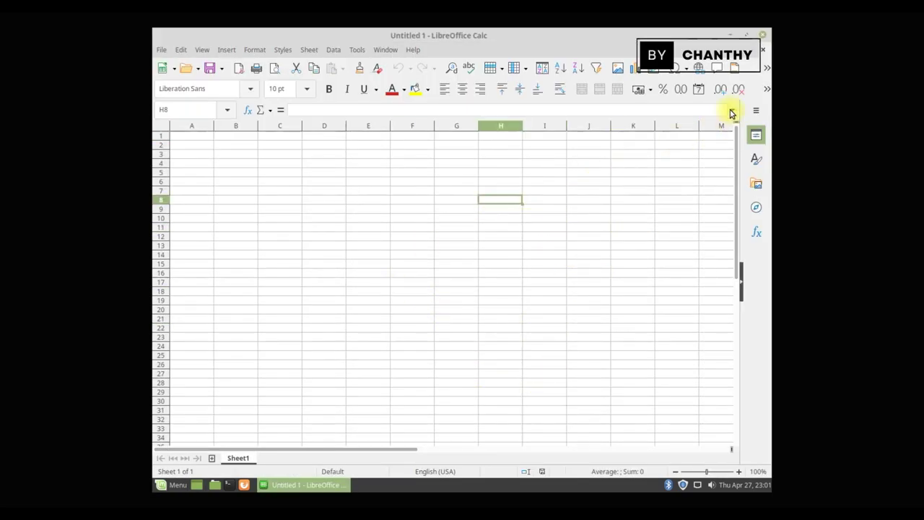
click(768, 36)
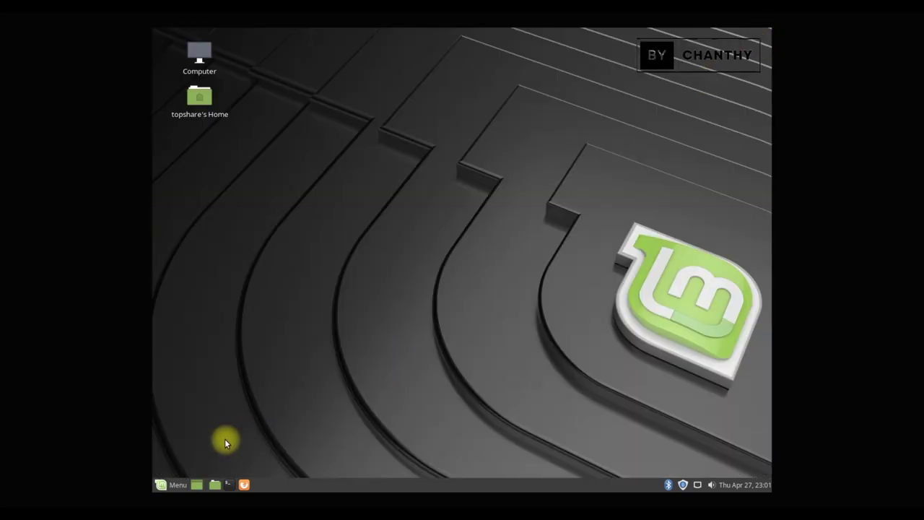
click(168, 486)
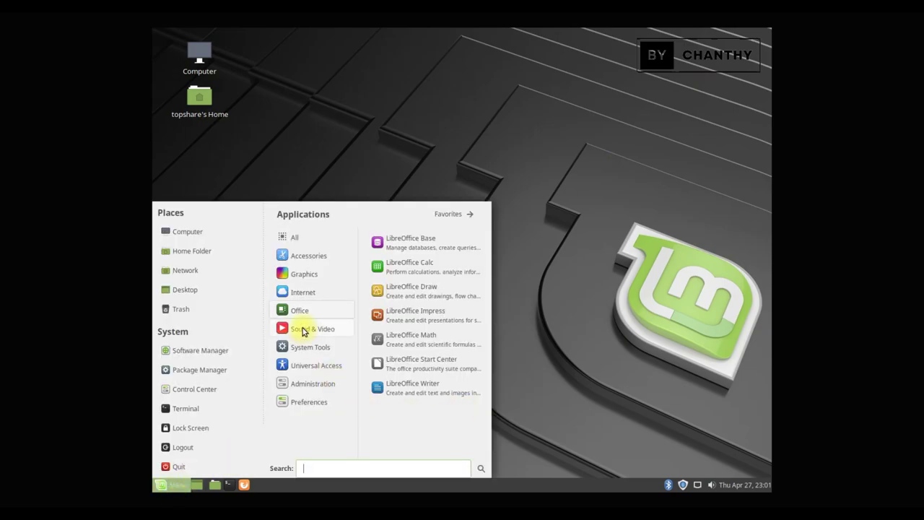
mouse_move(303, 330)
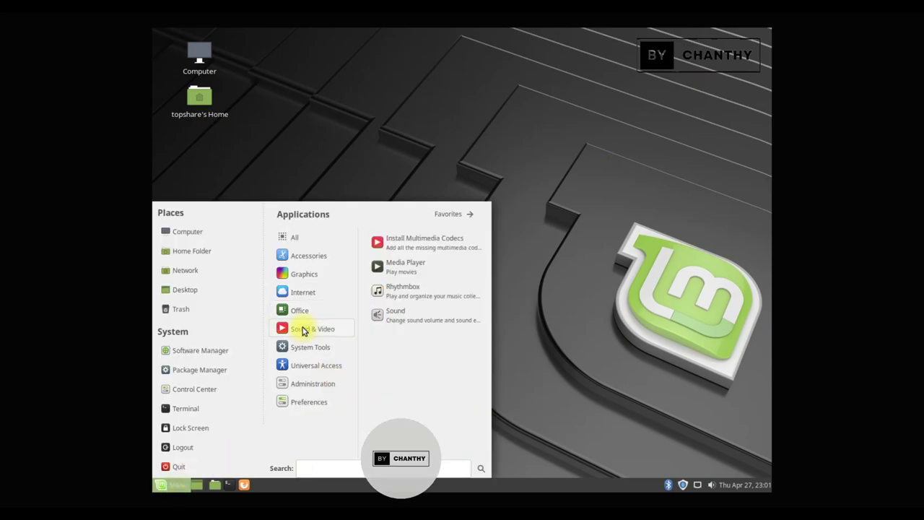
click(428, 269)
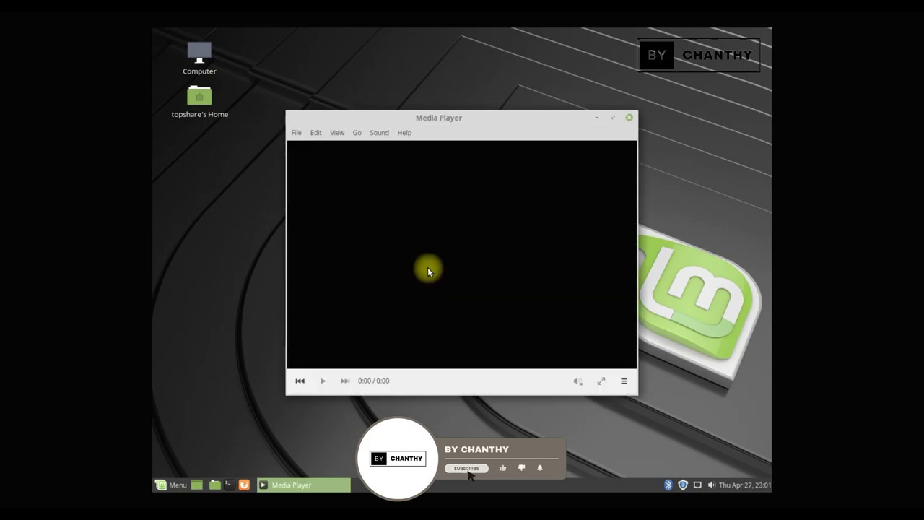
click(315, 132)
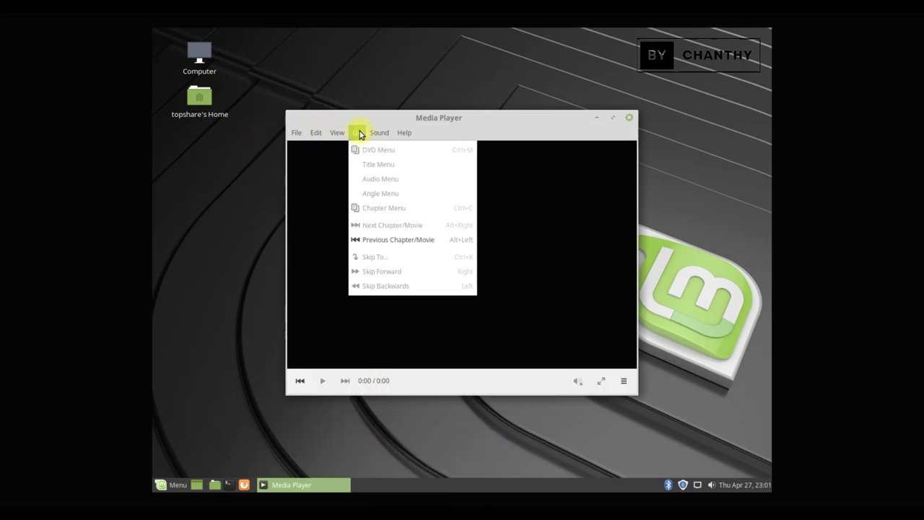
click(631, 119)
click(631, 119)
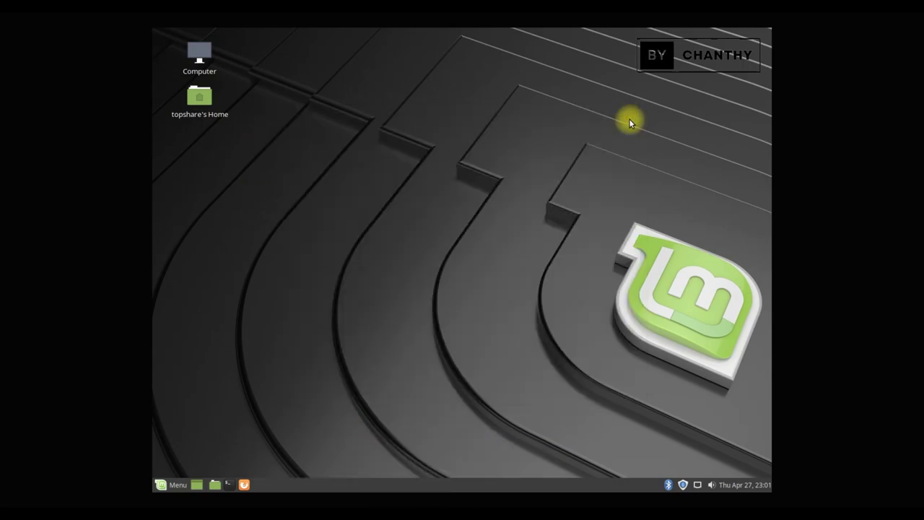
click(162, 496)
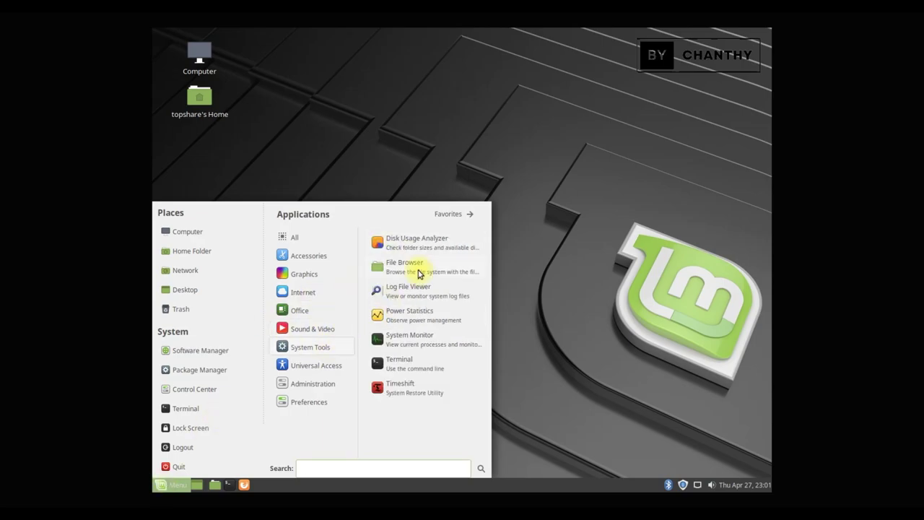
click(430, 242)
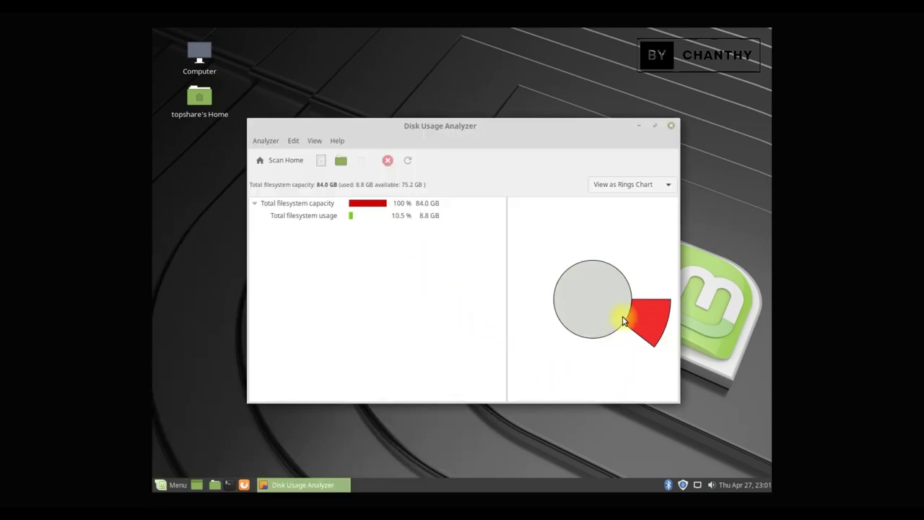
click(403, 213)
click(400, 206)
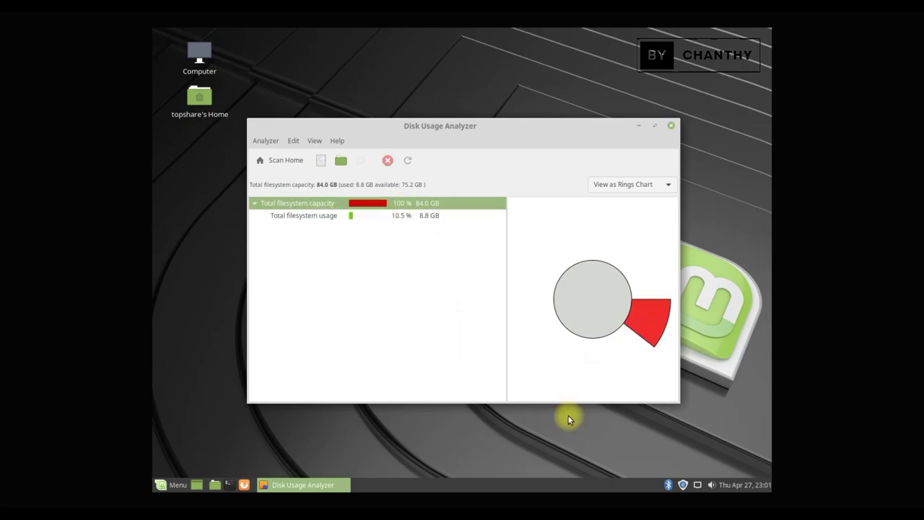
click(672, 125)
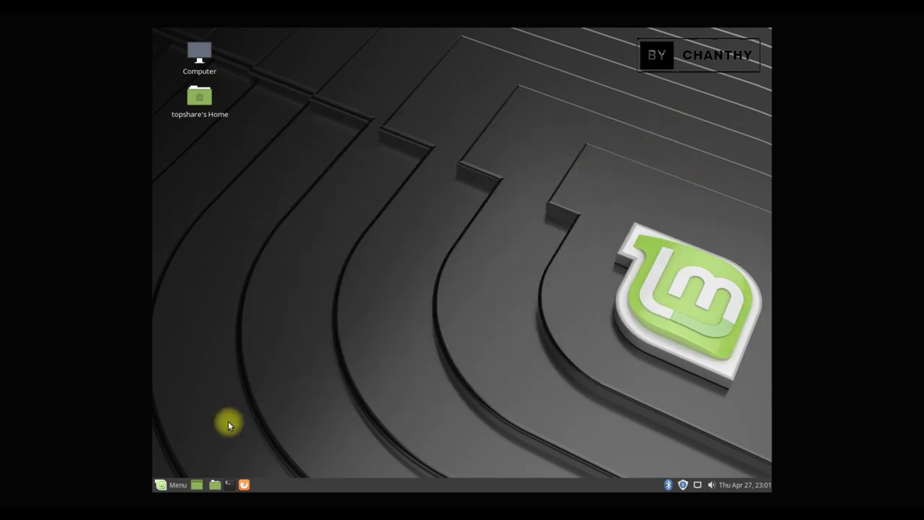
- Browse the menu's Universal Access, Administration and Preferences categories, then choose Quit
click(160, 486)
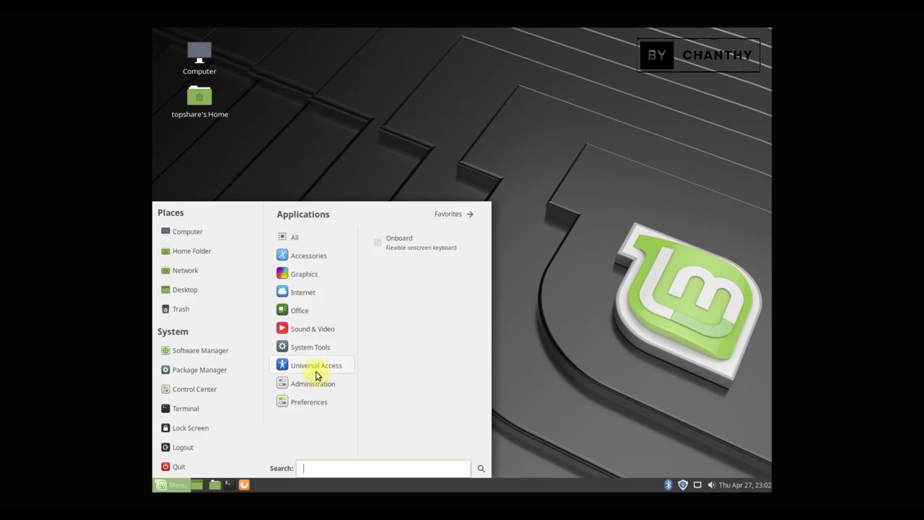
mouse_move(313, 393)
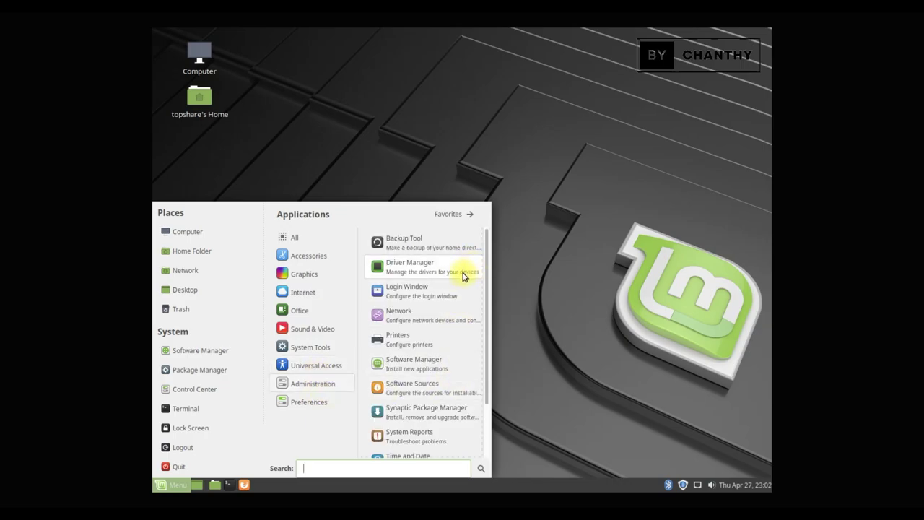
scroll(457, 377, down, 2)
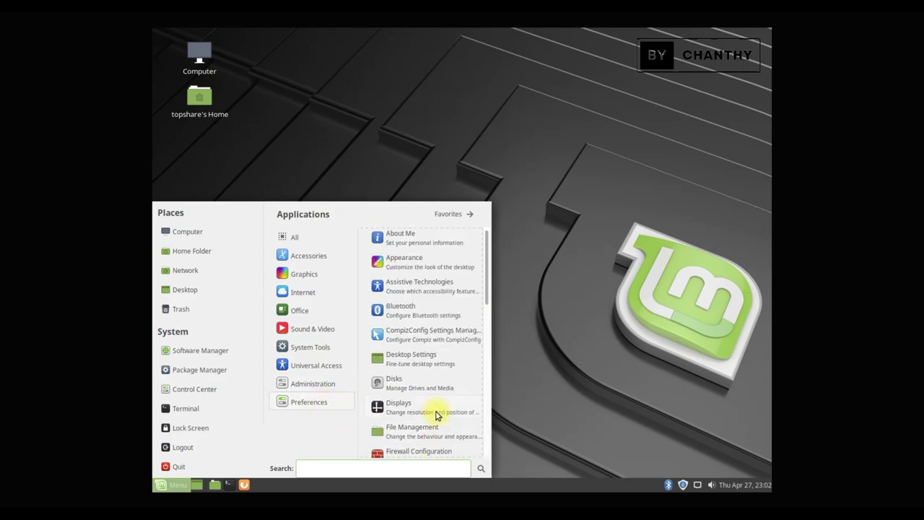
scroll(438, 421, down, 8)
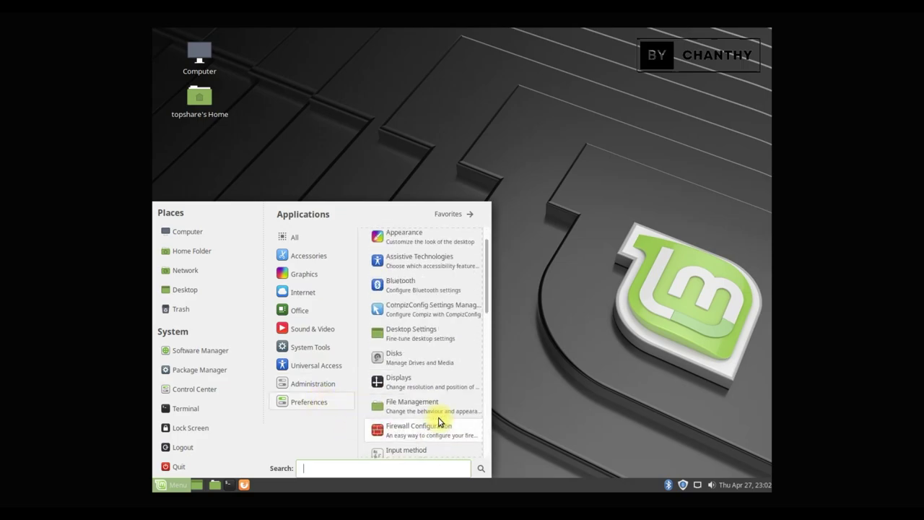
scroll(439, 421, down, 6)
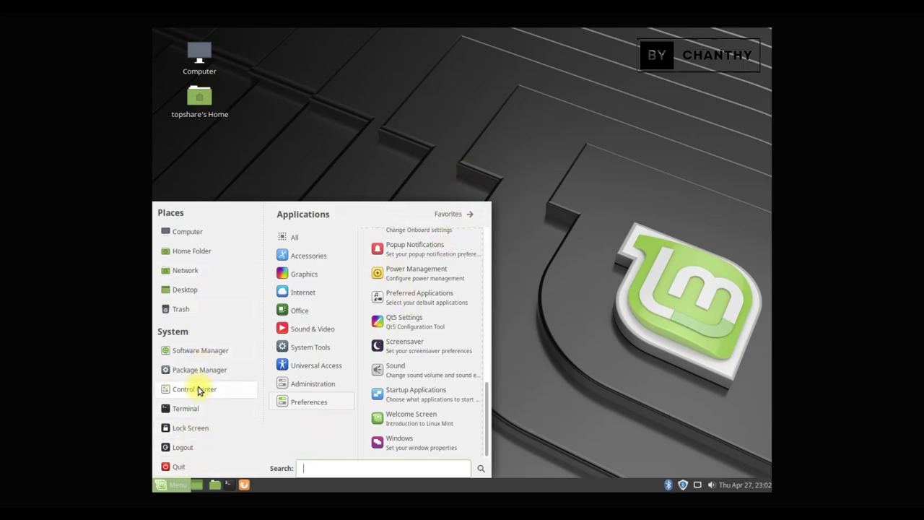
click(180, 466)
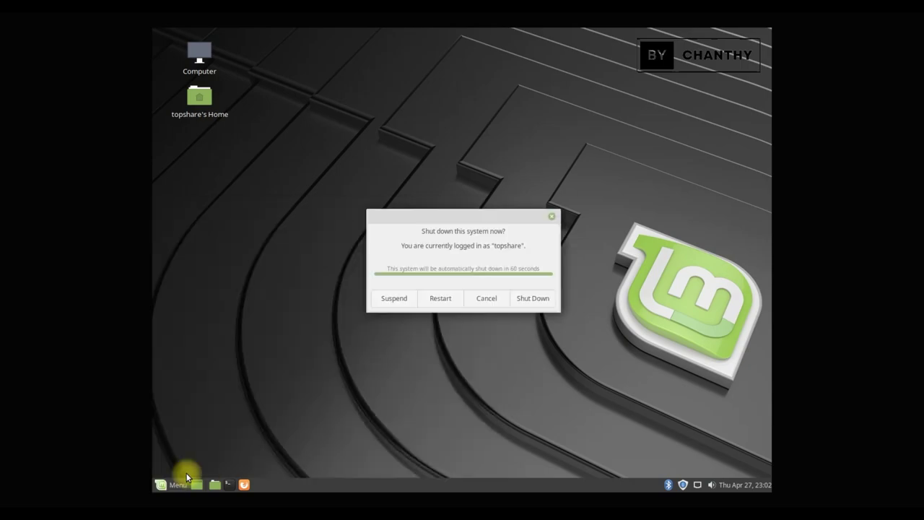